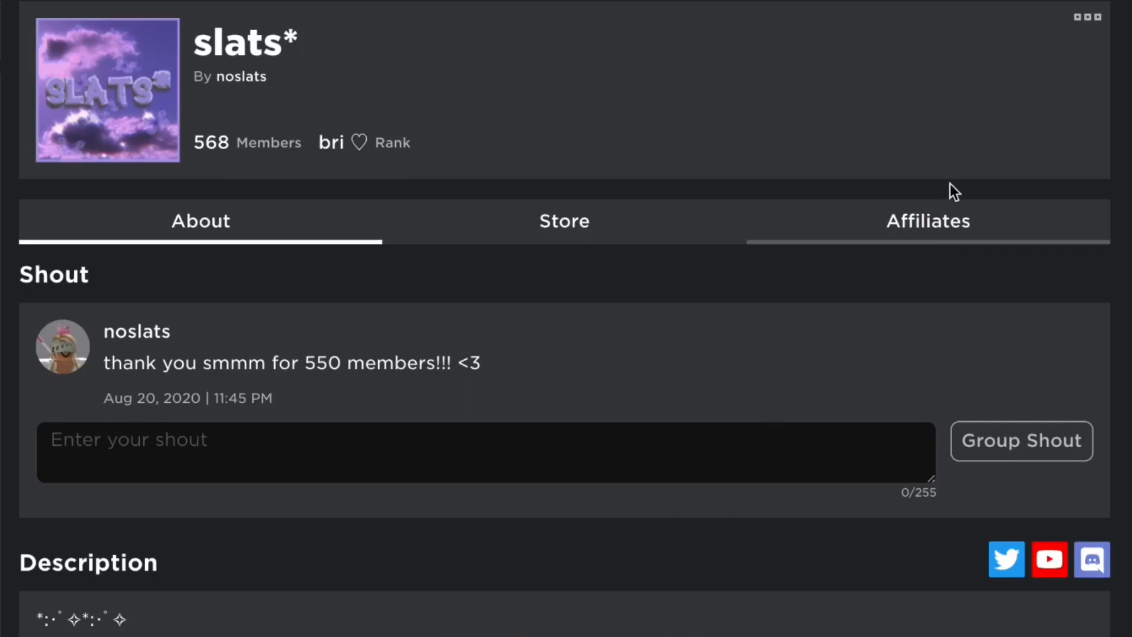
Open the advertising page for the slats* group and save the 728 x 90 banner template image
left_click(1089, 16)
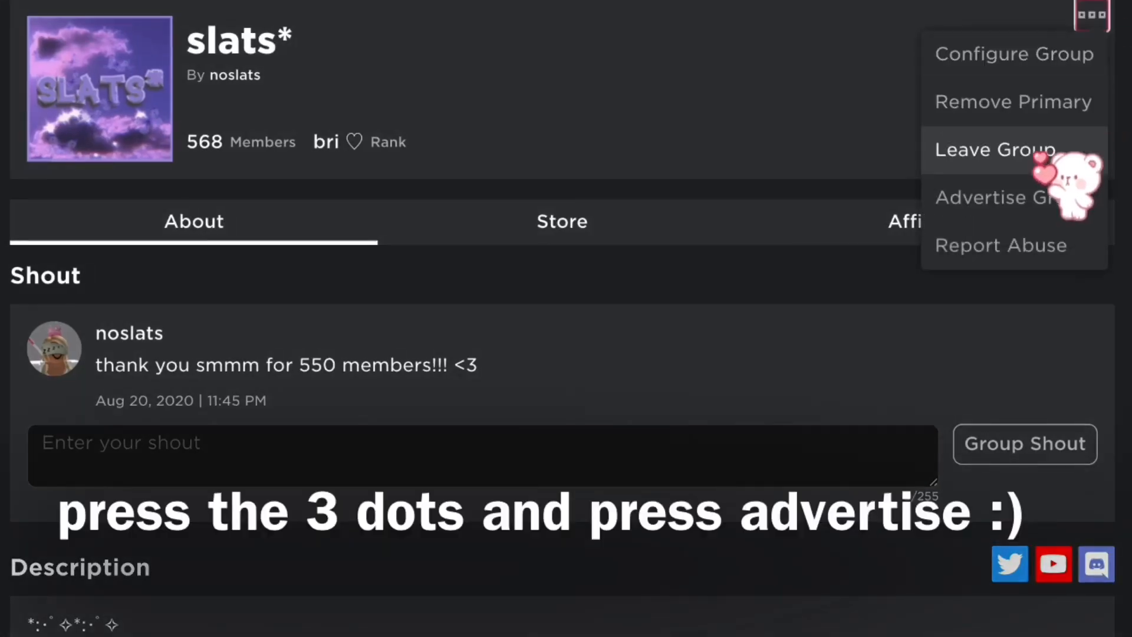
left_click(1012, 197)
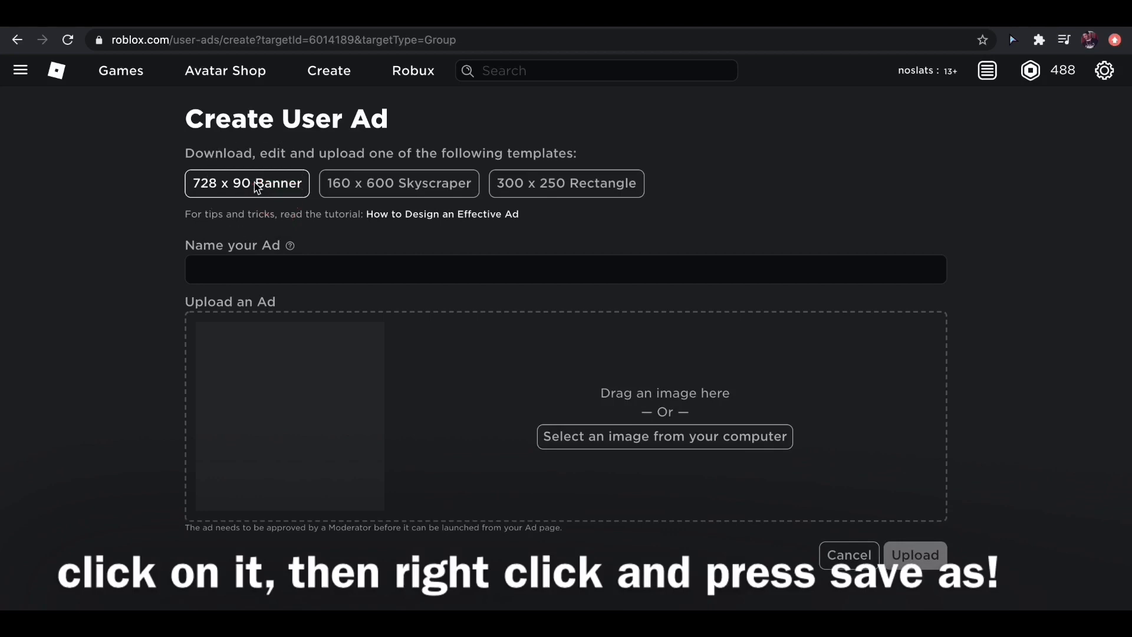
left_click(257, 188)
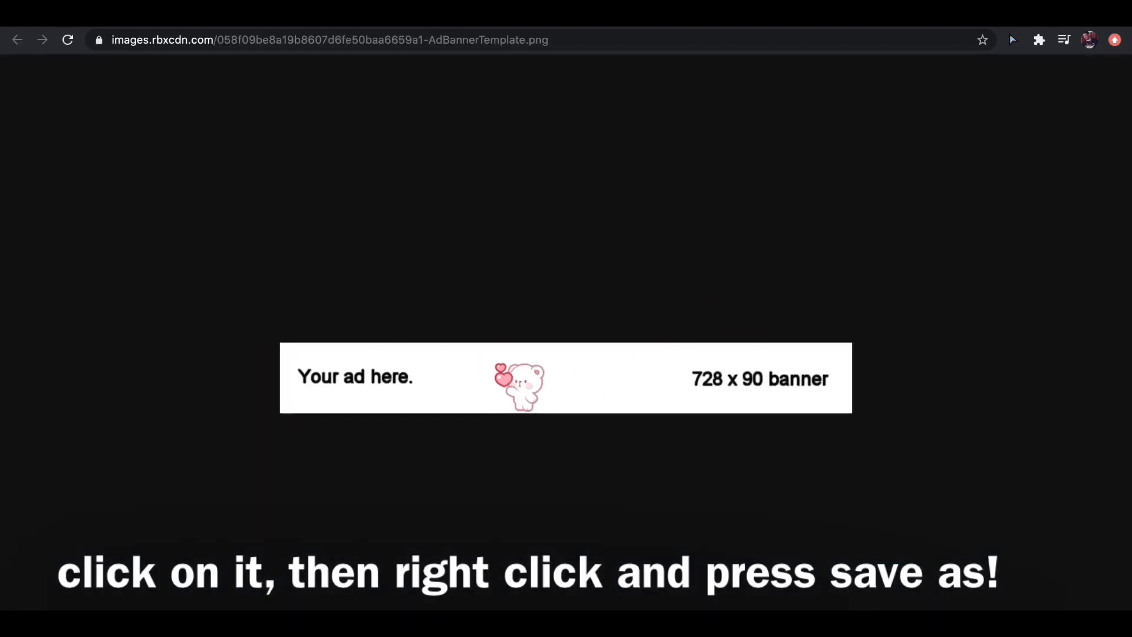
right_click(501, 369)
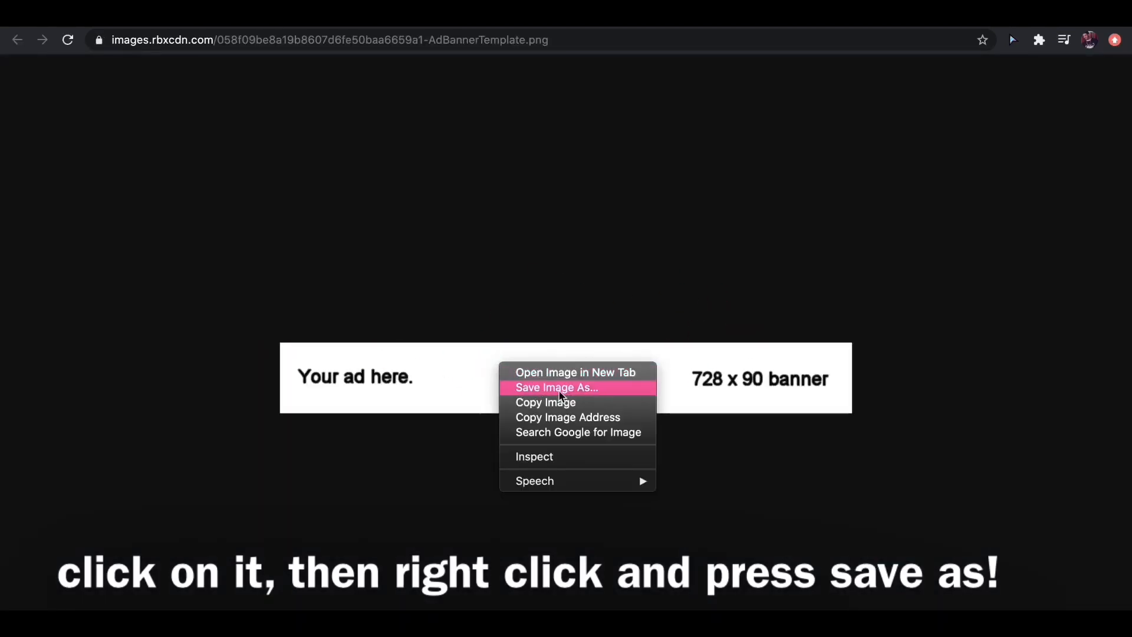
left_click(443, 395)
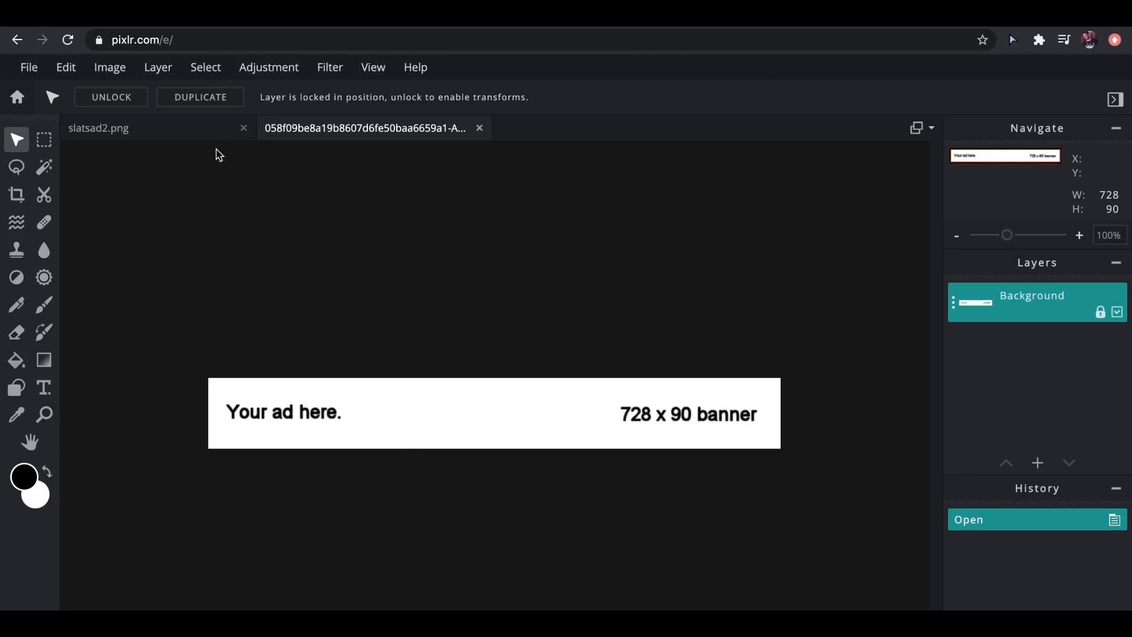
View the finished example ad slatsad2.png and return to the blank banner template
left_click(197, 128)
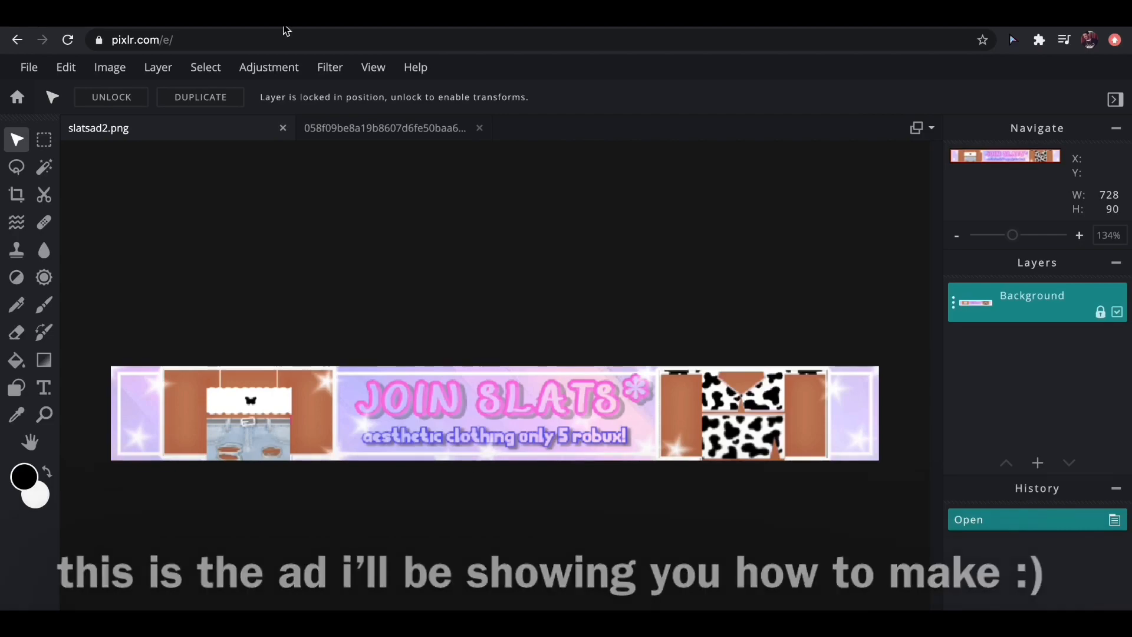
left_click(381, 130)
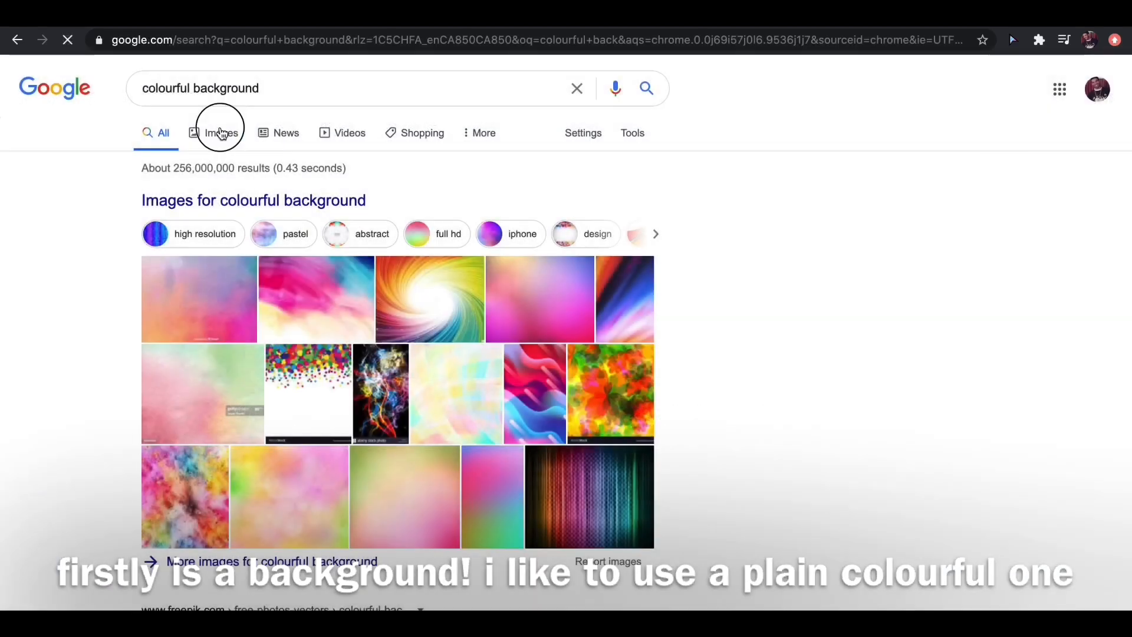
Browse Google image results for a pastel colourful background and copy the pink-purple starry cloud image from Freepik
left_click(221, 133)
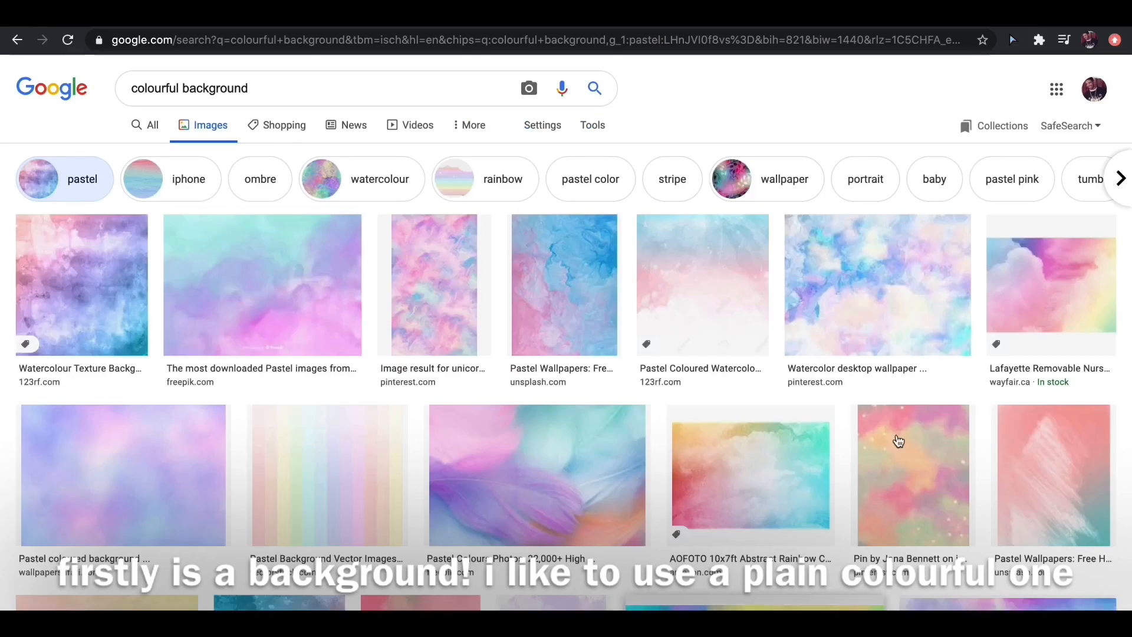
scroll(531, 396, "down", 15)
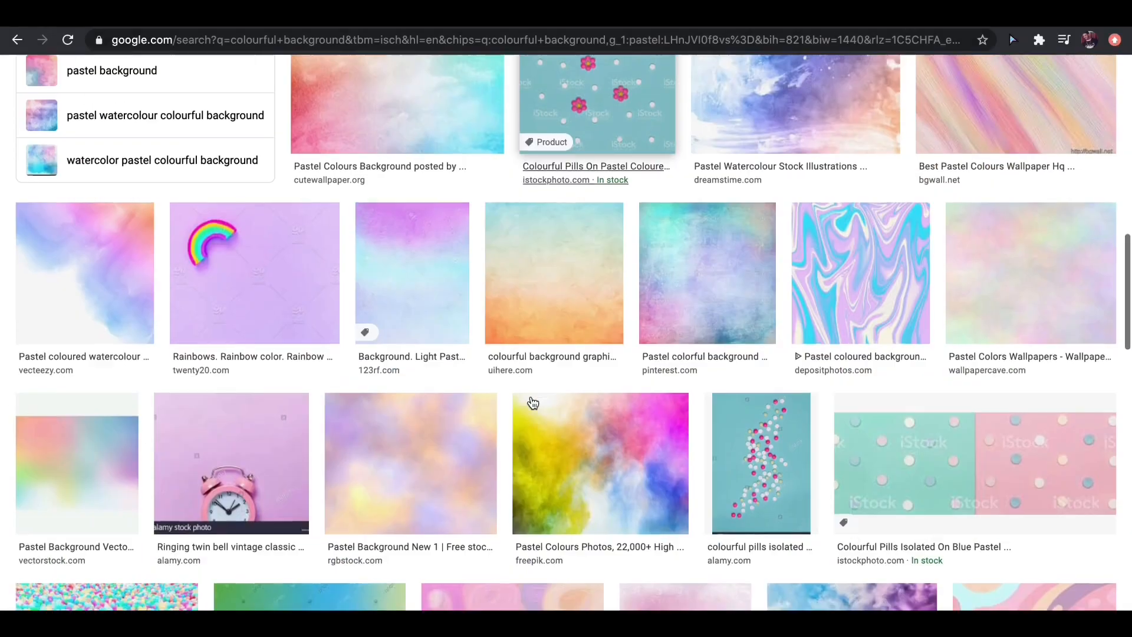
scroll(531, 402, "up", 10)
scroll(731, 337, "down", 3)
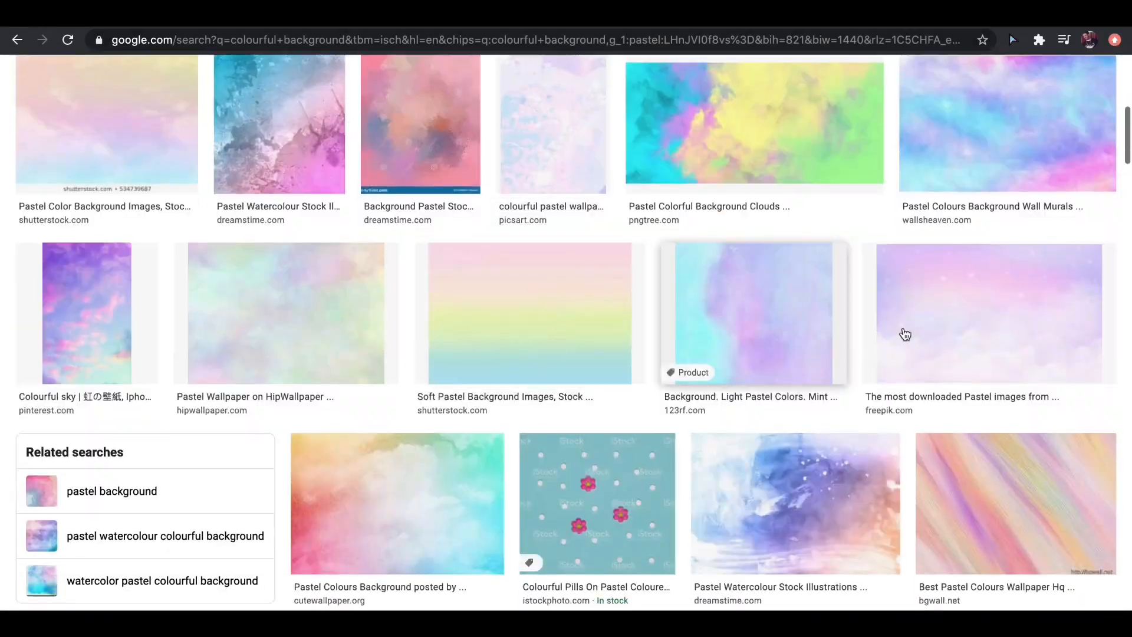
left_click(905, 335)
right_click(801, 194)
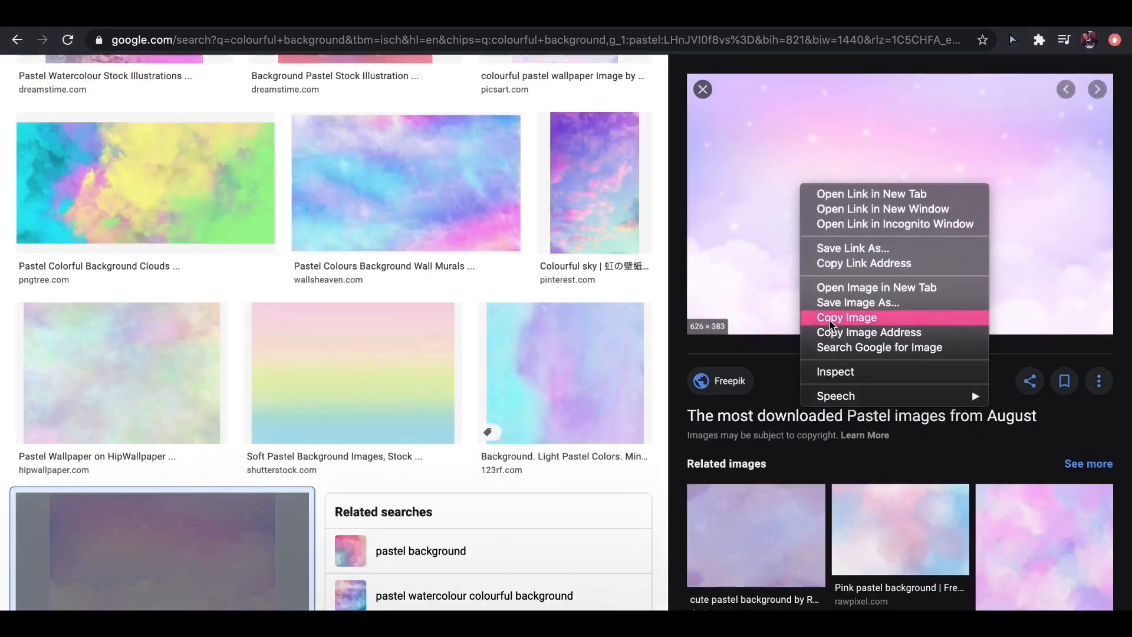
left_click(849, 316)
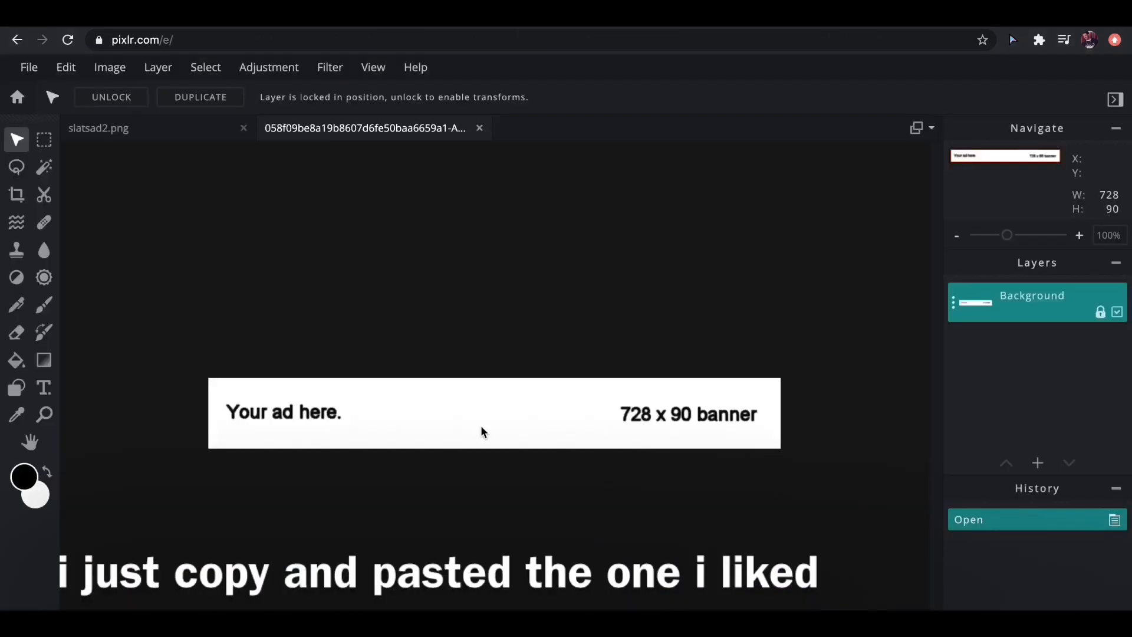
Paste the copied background onto the banner template in Pixlr, enlarge it to about 738 x 452 px and position its clouds across the banner
right_click(481, 426)
left_click(495, 410)
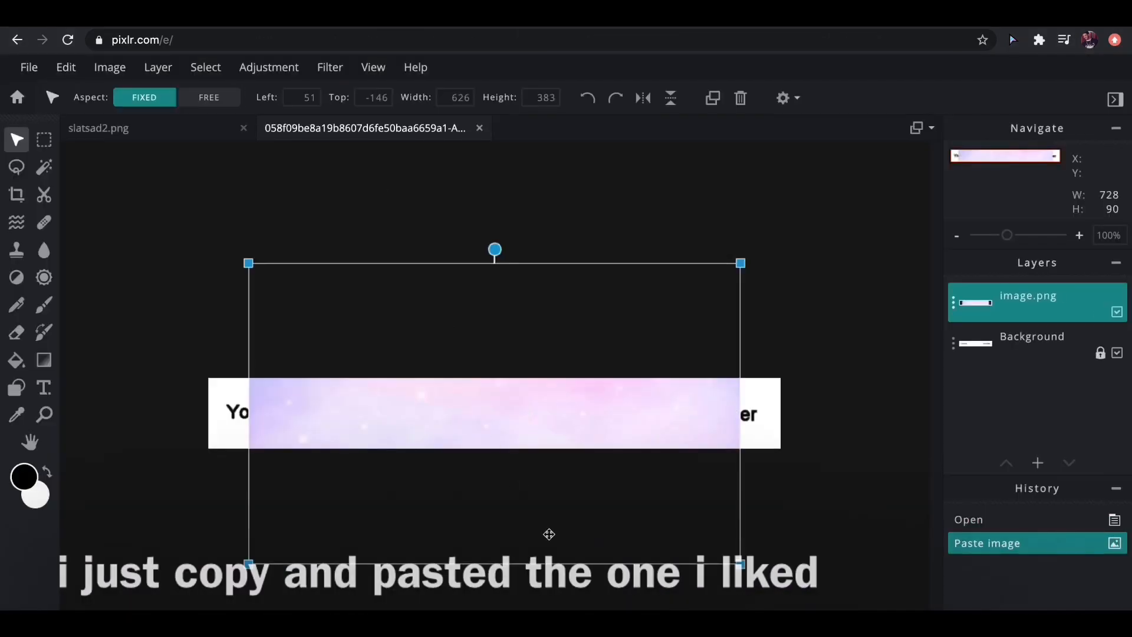
left_click_drag(536, 608, 505, 605)
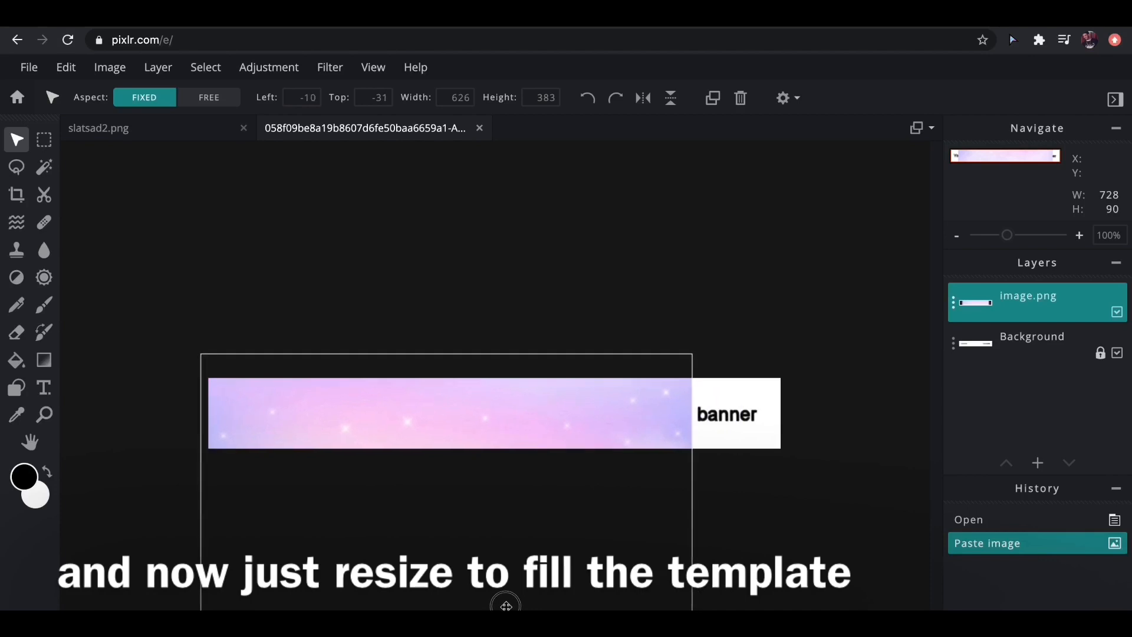
left_click_drag(737, 331, 786, 306)
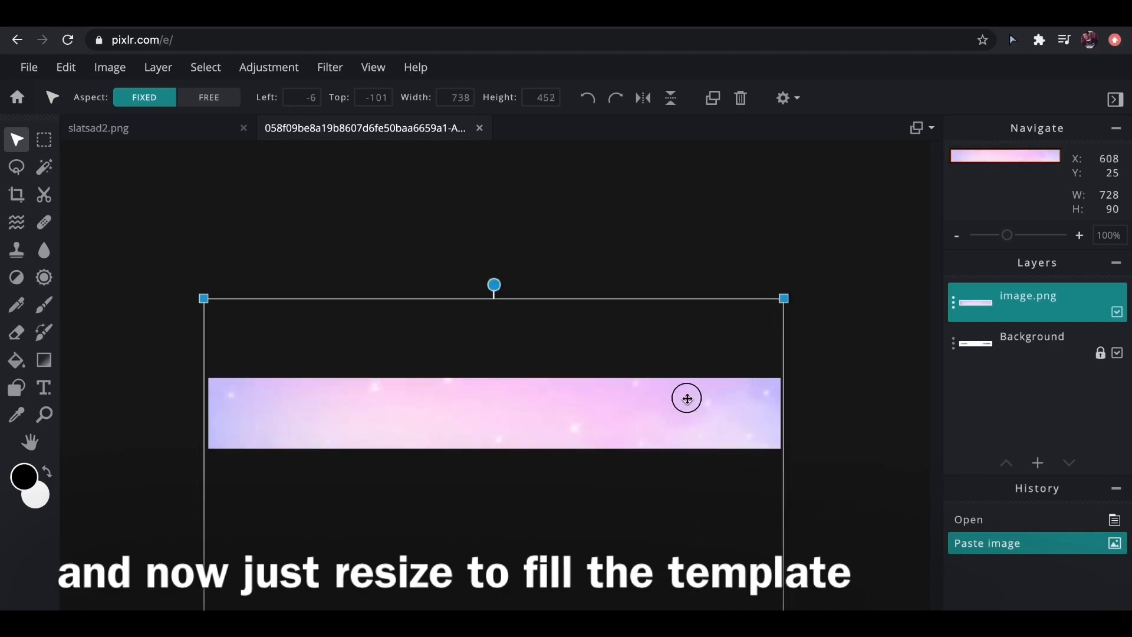
left_click_drag(685, 397, 690, 273)
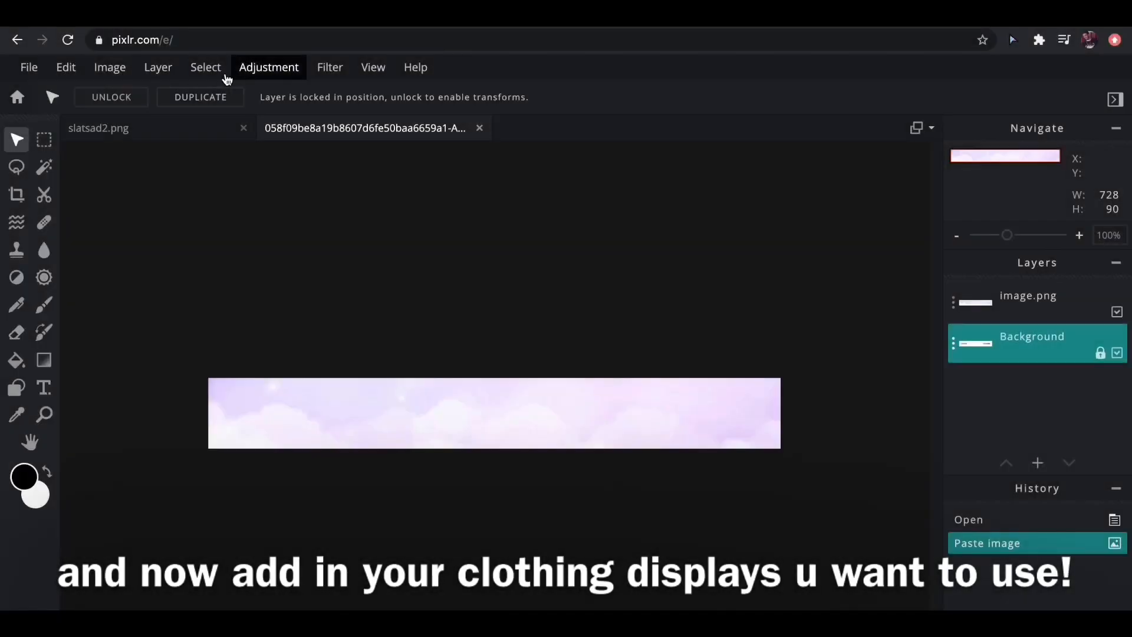
Add the clothing display images as layers, shrink the blue plaid one and spread the others across the banner
left_click(157, 67)
left_click(199, 141)
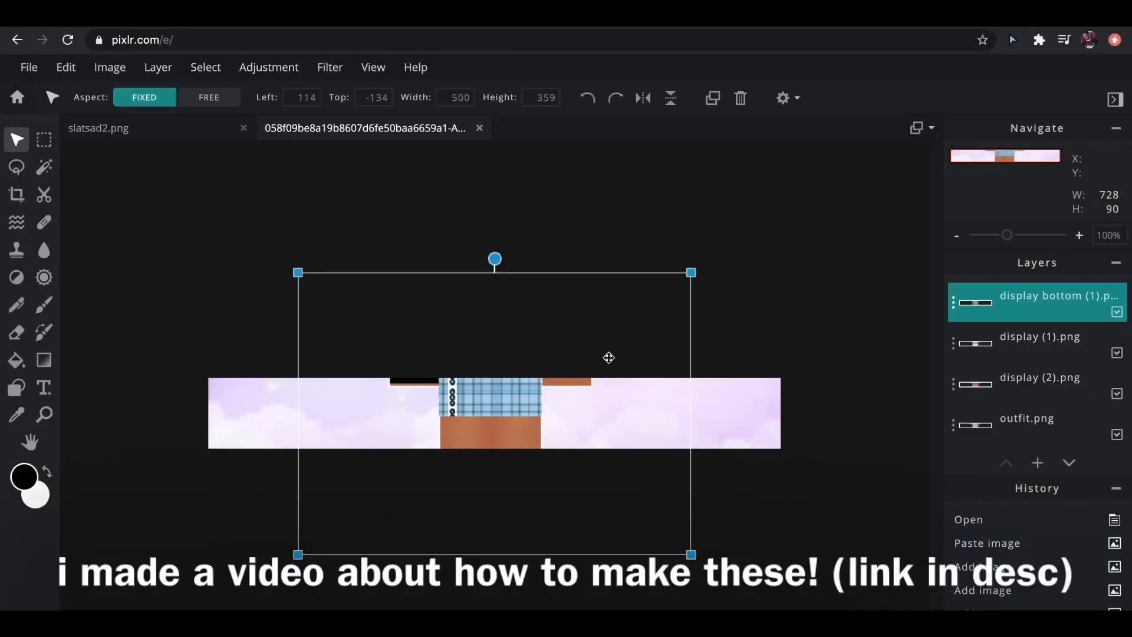
left_click_drag(609, 357, 437, 384)
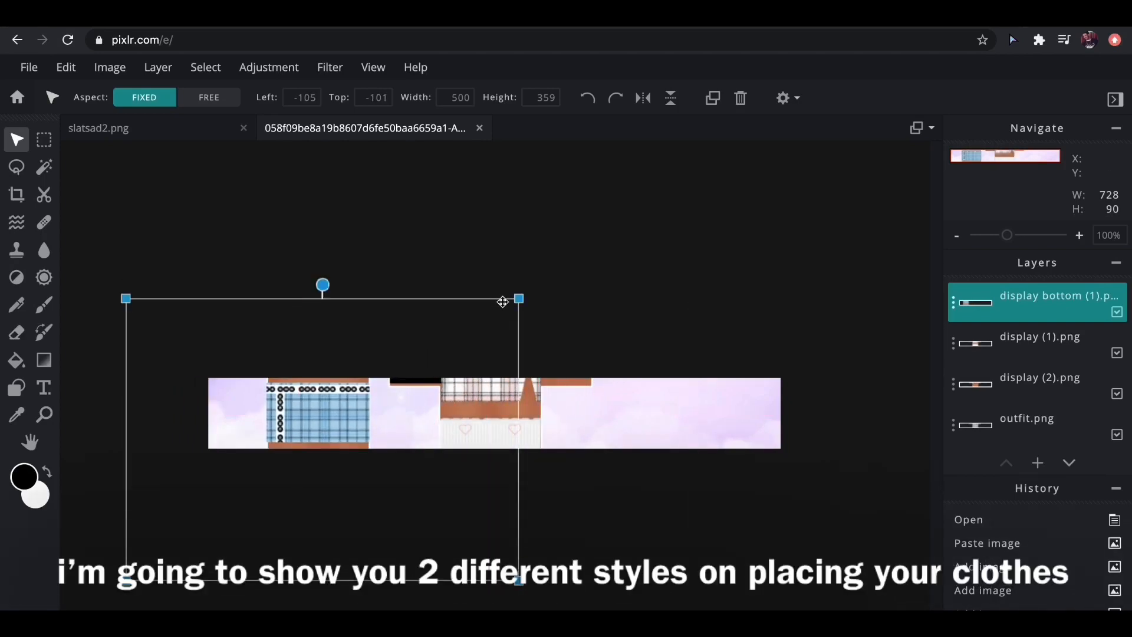
left_click_drag(518, 299, 375, 430)
left_click_drag(322, 467, 366, 401)
left_click_drag(576, 452, 745, 530)
left_click_drag(437, 424, 207, 579)
left_click_drag(453, 427, 502, 555)
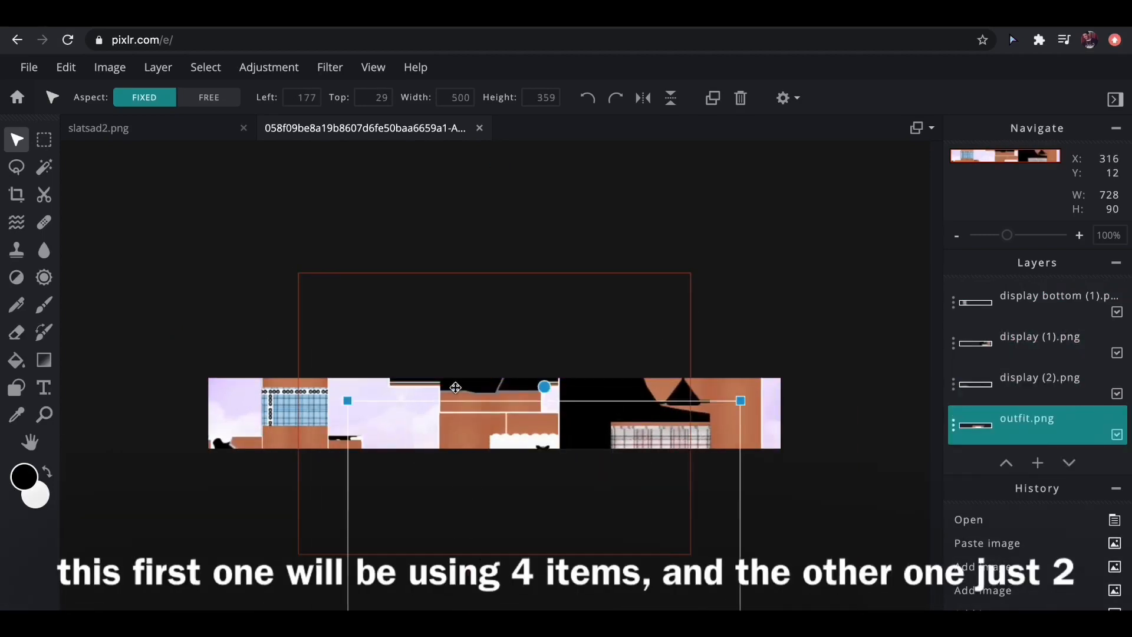
left_click_drag(454, 380, 410, 371)
Delete the blue plaid display image, and shrink the cow-print display to about 300 x 215 px at the banner's left end
left_click(252, 413)
key("Delete")
left_click_drag(308, 450, 326, 421)
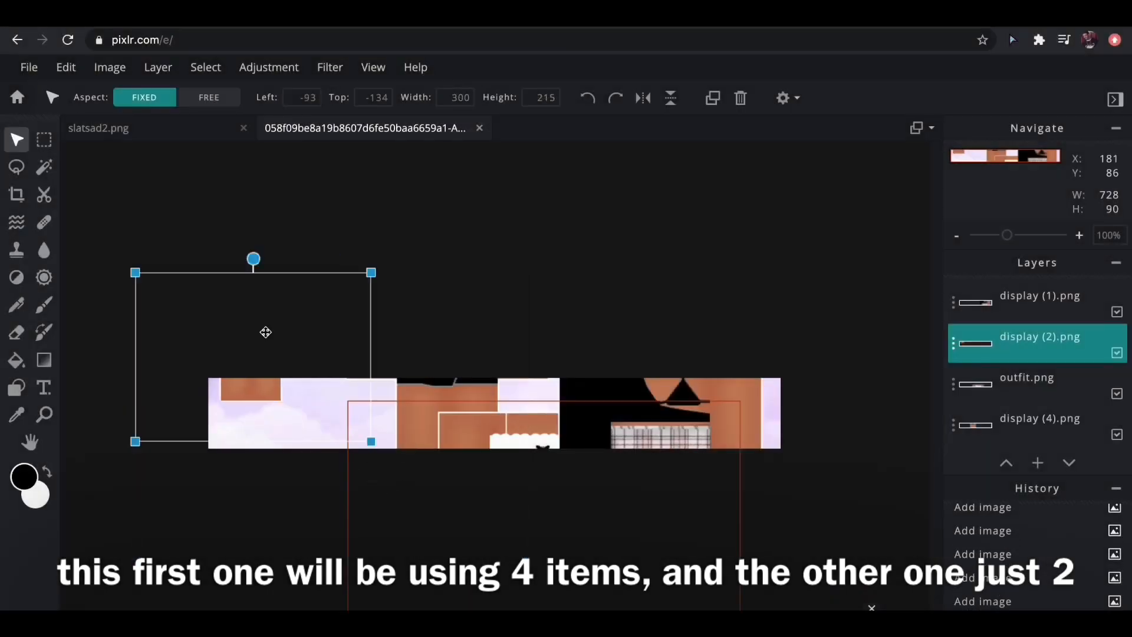
left_click(265, 333)
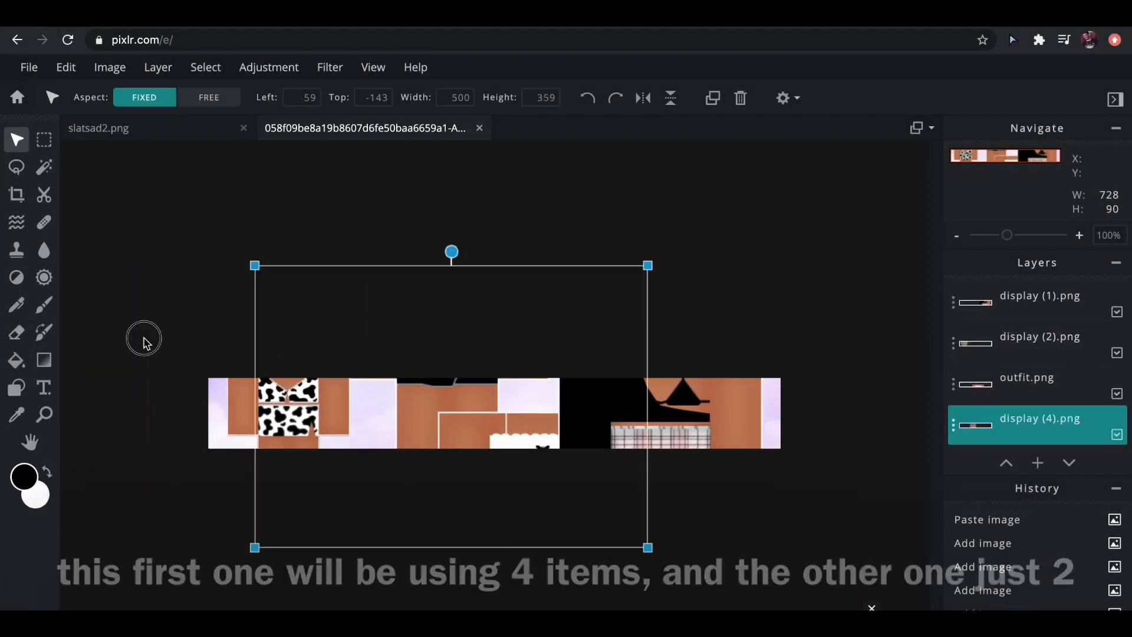
left_click(144, 338)
Shrink the plaid-skirt display (1) to about 303 x 218 px and stack it over the cow-print display to match their sizes
left_click(719, 413)
left_click_drag(859, 353, 401, 474)
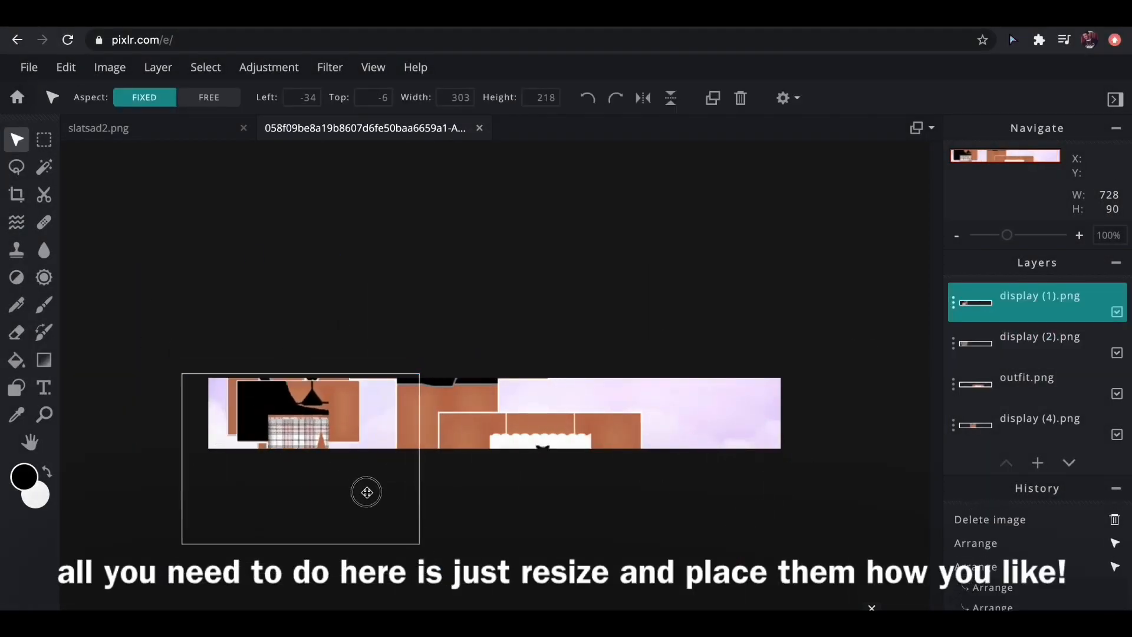
left_click_drag(366, 492, 357, 485)
left_click_drag(641, 474, 450, 428)
left_click_drag(536, 366, 360, 494)
left_click_drag(295, 490, 330, 417)
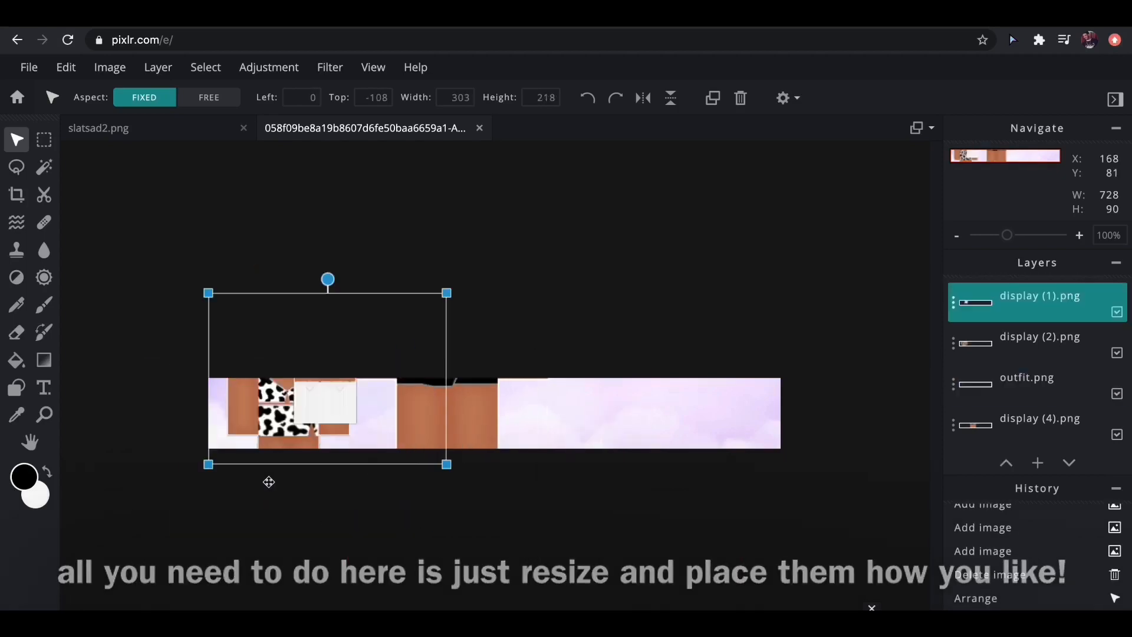
Move the cow-print display to the banner's right side and shrink outfit.png to about 291 x 209 px, stacked with display (1)
left_click_drag(202, 512, 581, 526)
left_click_drag(339, 412, 299, 511)
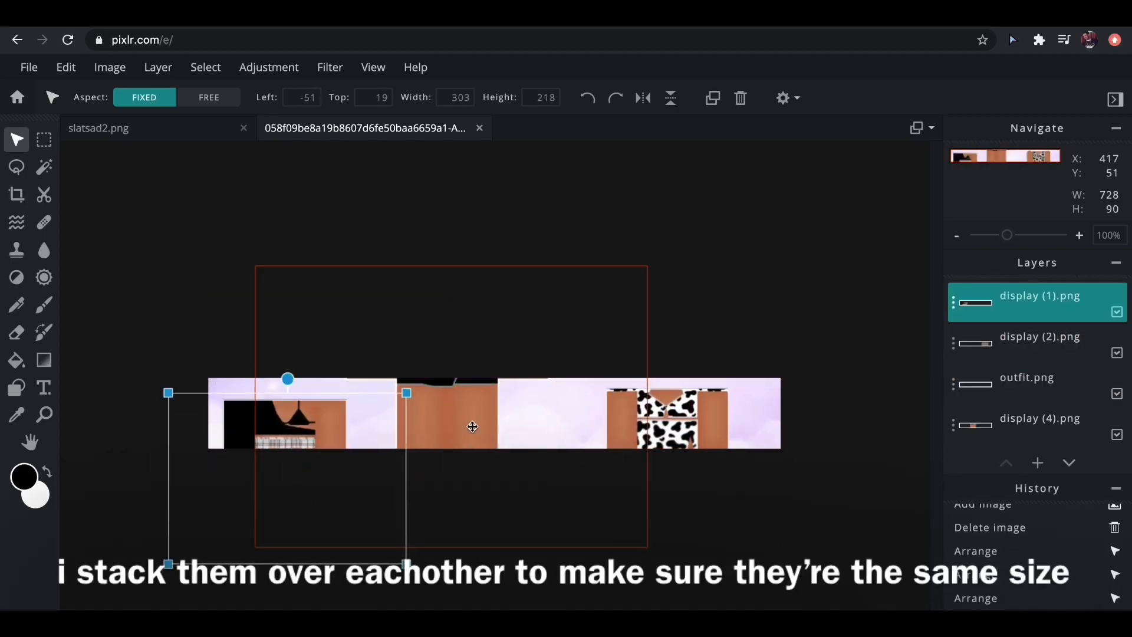
left_click_drag(472, 427, 546, 468)
left_click(1012, 306)
left_click(1026, 391)
left_click_drag(295, 495, 305, 489)
left_click_drag(209, 603, 262, 500)
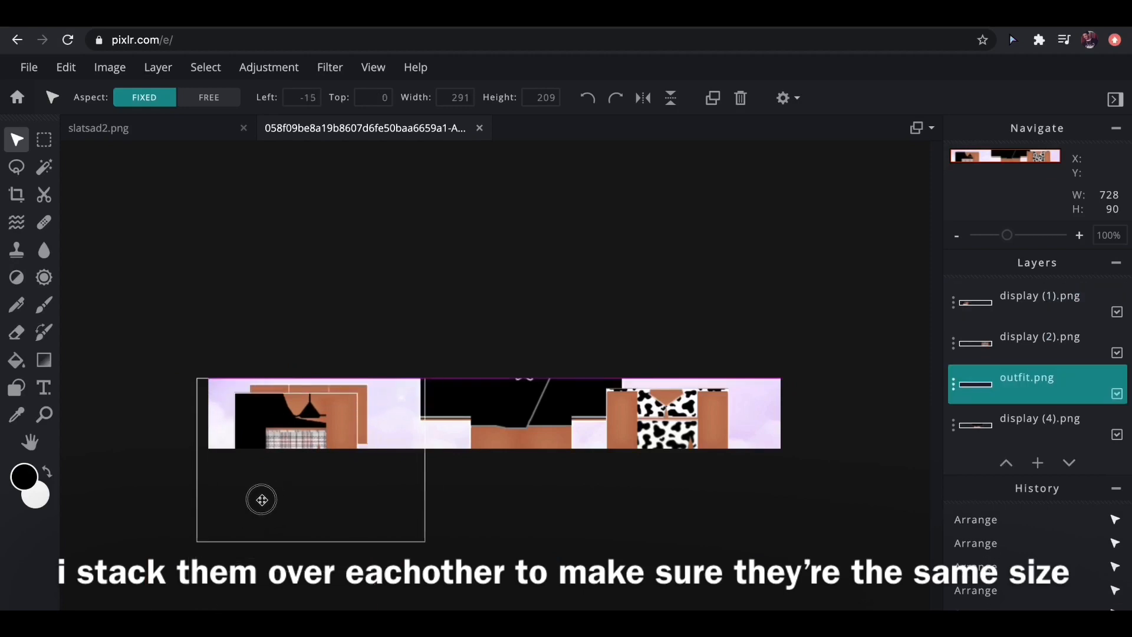
Bring the cow-print display and display (4) back onto the stack and shrink display (4) to match the others
left_click_drag(671, 458, 302, 463)
left_click_drag(589, 425, 431, 478)
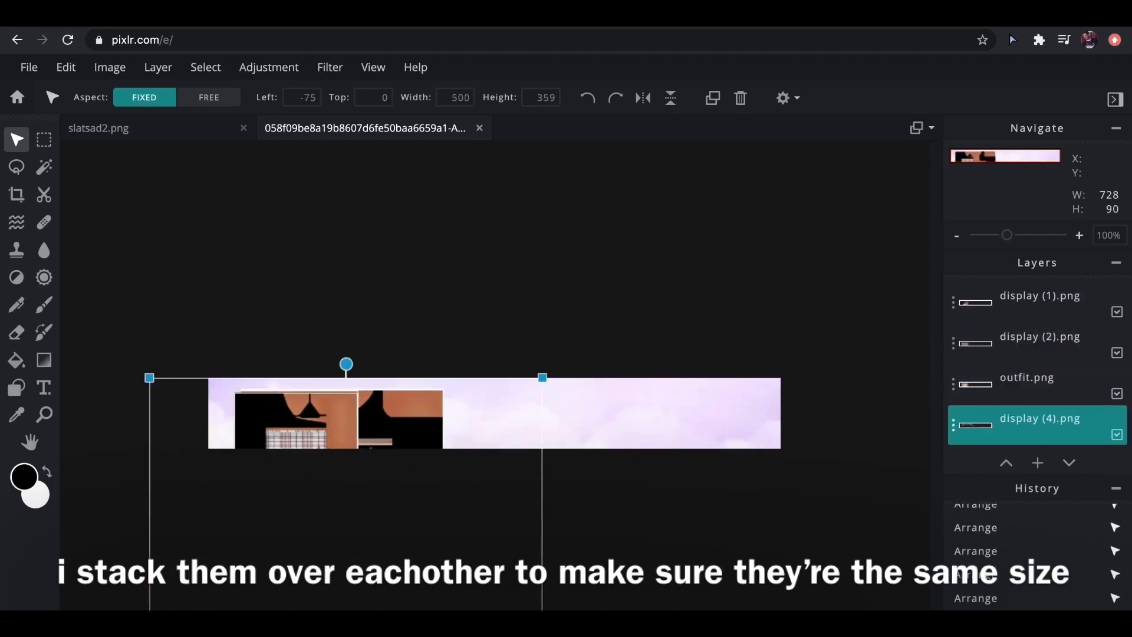
left_click_drag(171, 399, 197, 407)
left_click_drag(432, 570, 415, 558)
Spread the four displays along the banner, with a smaller black-top display at the left end and the jeans outfit lower beside it
left_click_drag(295, 433, 359, 420)
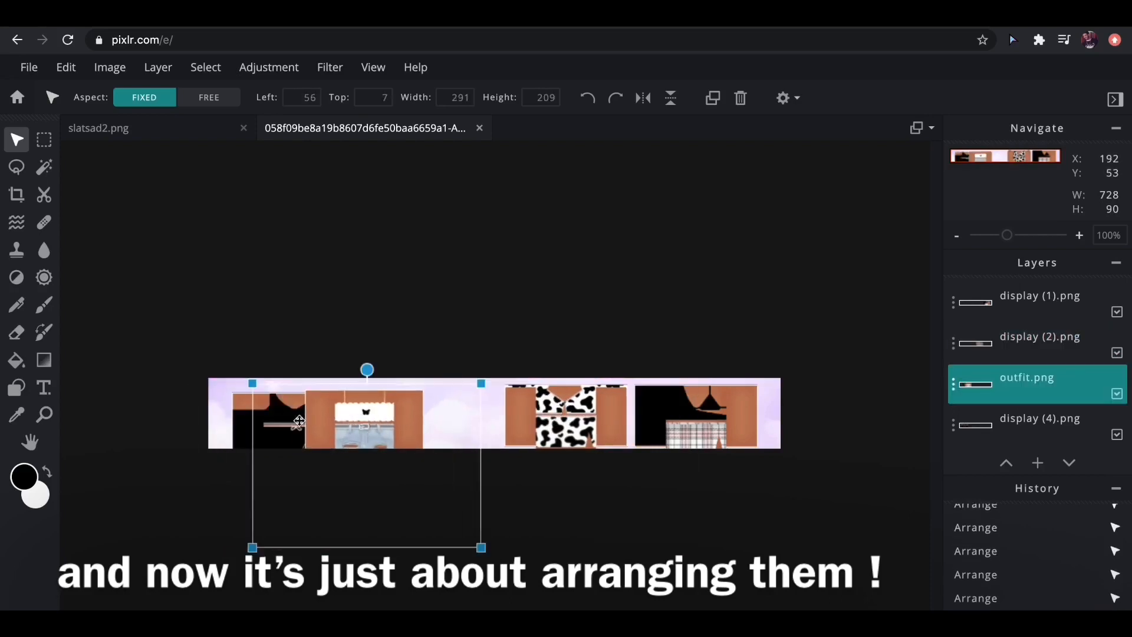
left_click_drag(259, 429, 211, 430)
left_click_drag(402, 430, 458, 430)
left_click_drag(244, 420, 270, 420)
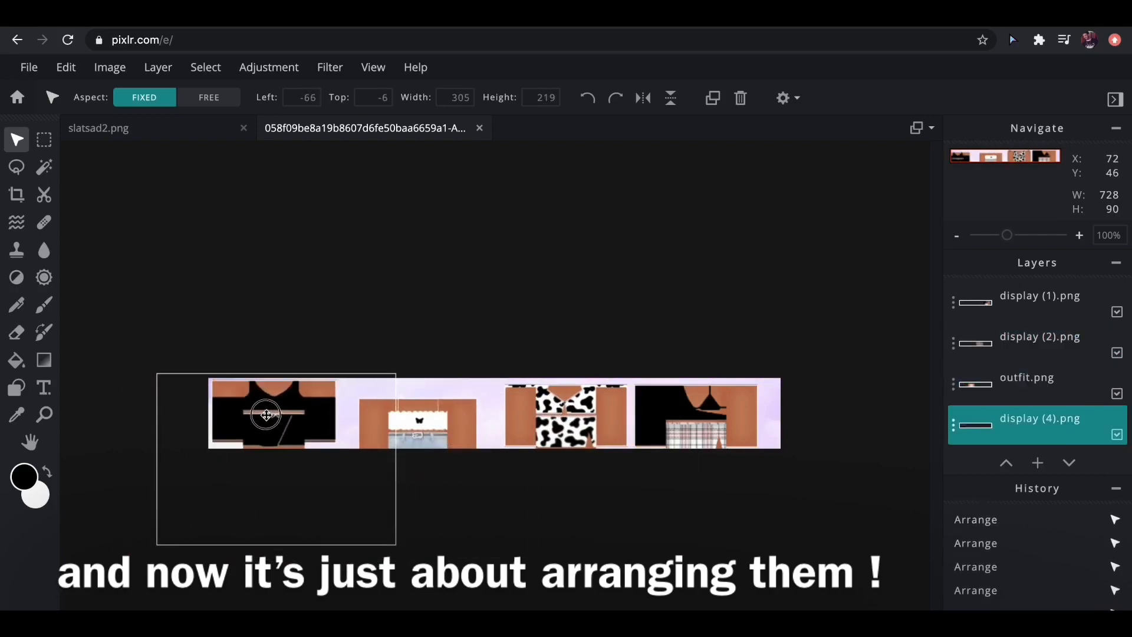
left_click_drag(381, 534, 372, 523)
left_click(147, 295)
left_click_drag(434, 438, 399, 440)
Shrink the plaid-skirt display to about 223 x 160 px at the banner's right end and place the cow-print display lower beside it
left_click(703, 434)
left_click_drag(580, 550, 644, 513)
left_click_drag(742, 457, 742, 453)
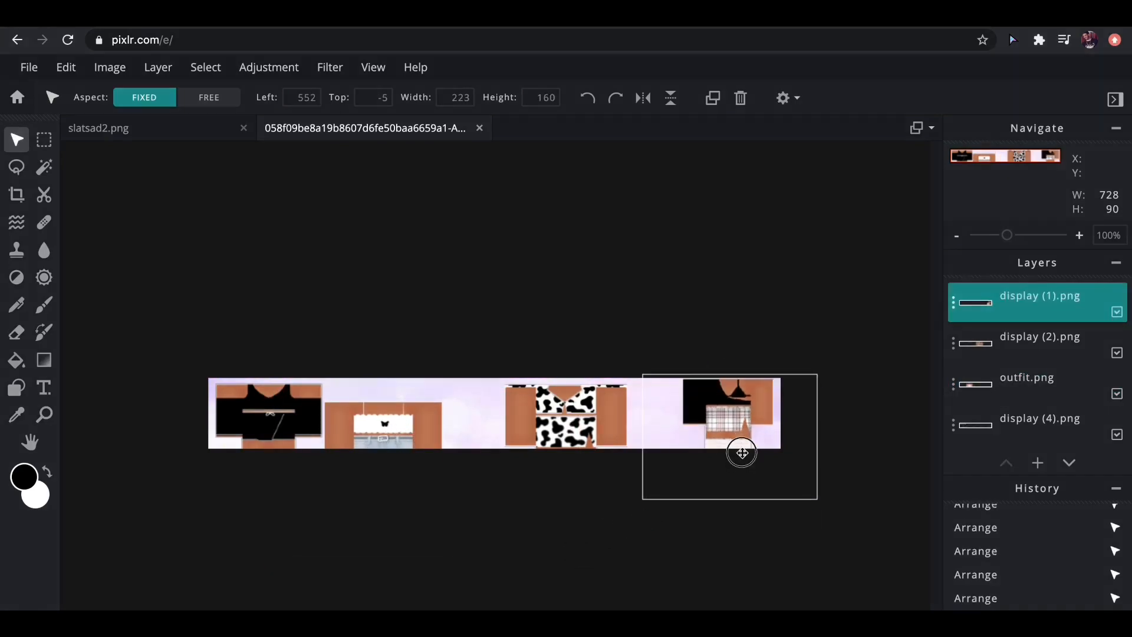
left_click_drag(518, 448, 567, 448)
left_click(880, 372)
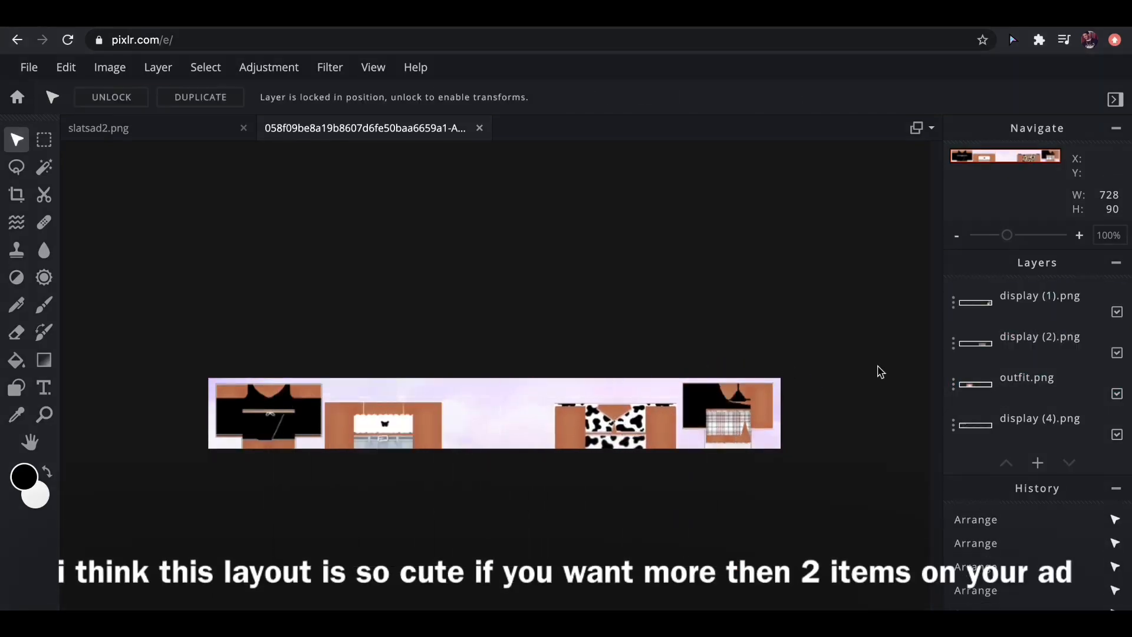
Fine-tune the positions of the black-top, plaid-skirt and cow-print displays, leaving the banner's middle free
left_click(766, 413)
left_click(236, 435)
left_click(96, 320)
left_click(712, 418)
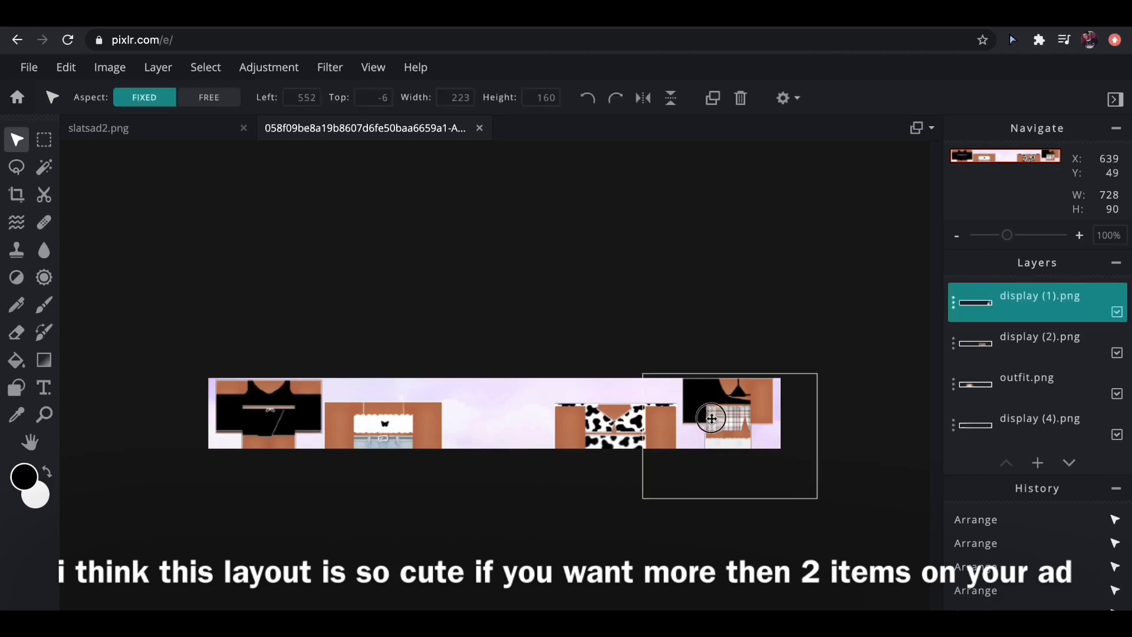
left_click(134, 387)
left_click(620, 470)
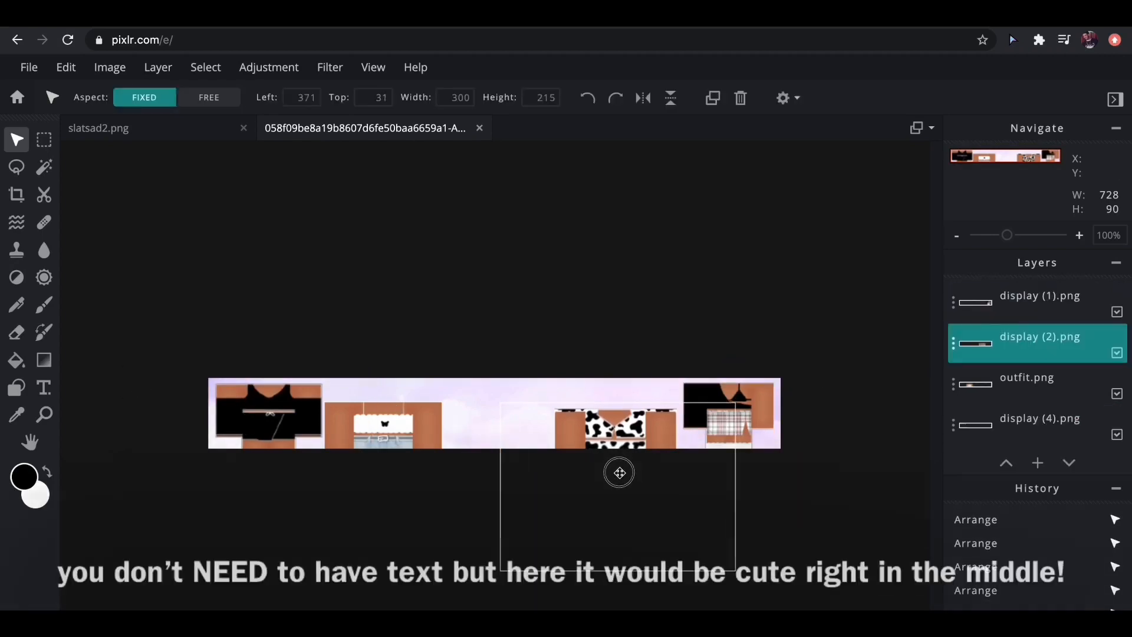
left_click_drag(620, 473, 620, 467)
left_click(860, 373)
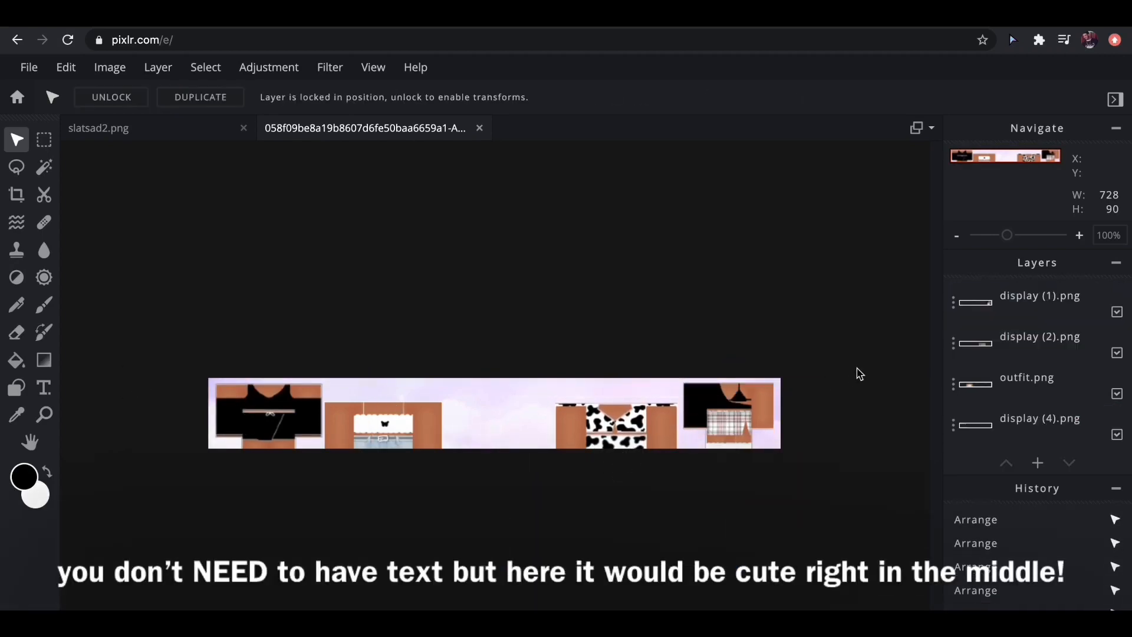
Compare the four-item banner layout with the example ad slatsad2.png
left_click(135, 130)
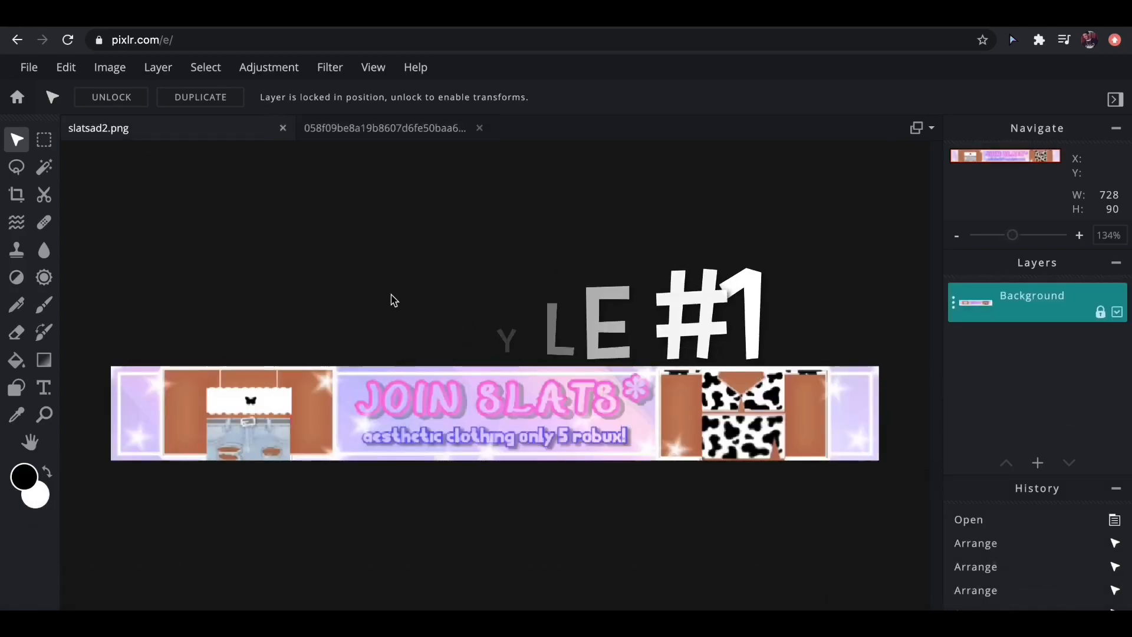
left_click(380, 128)
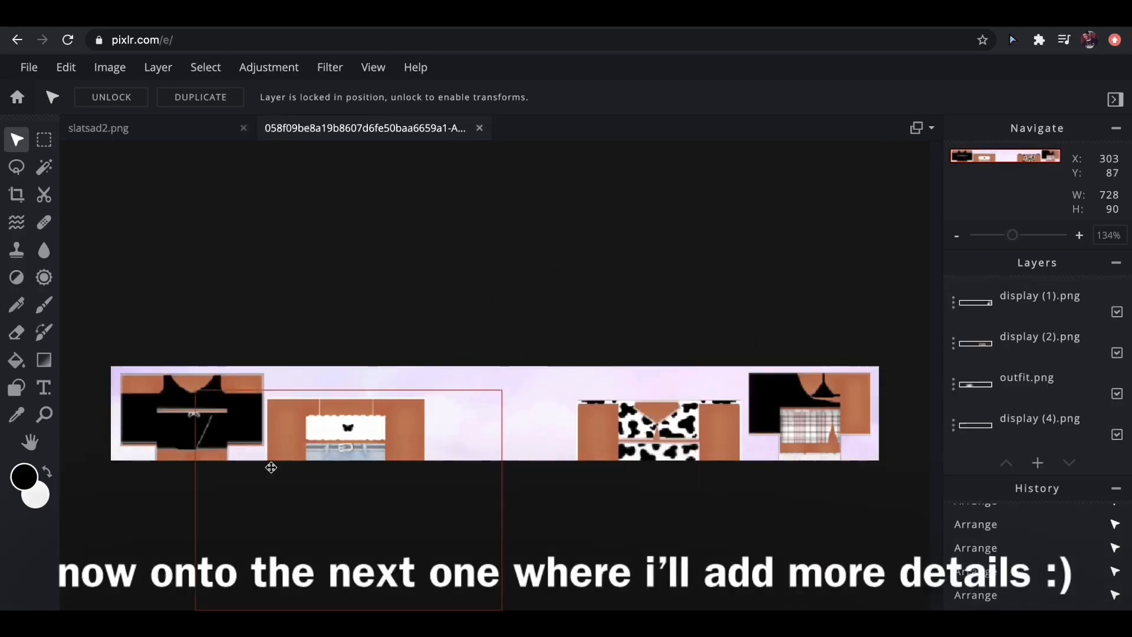
Delete the black-top display and the plaid-skirt display from the banner
left_click(162, 443)
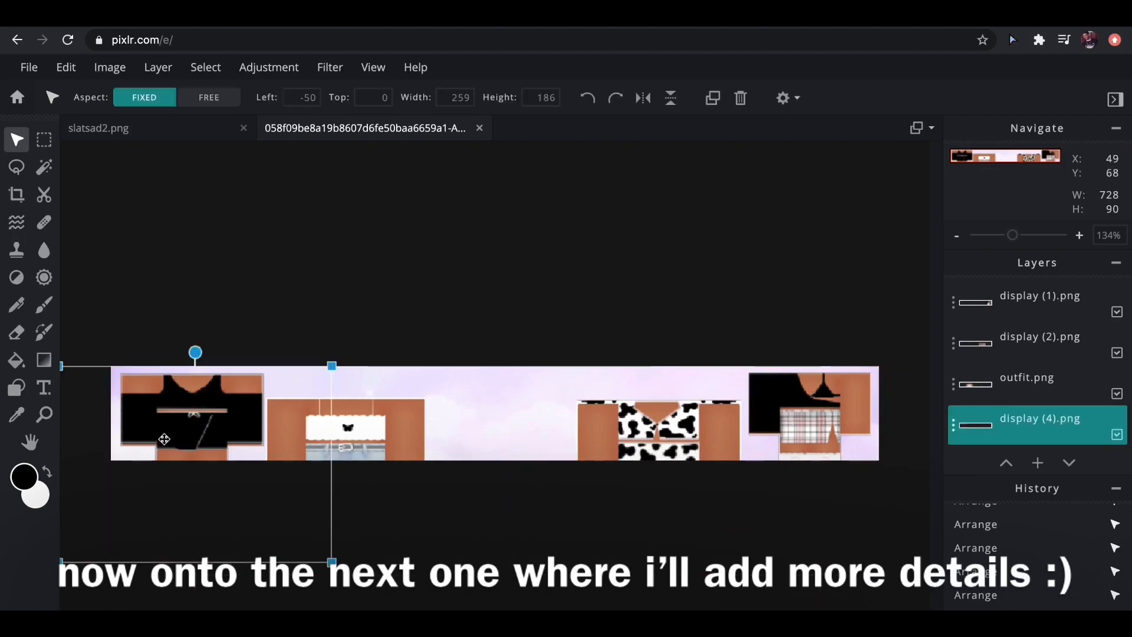
key("Delete")
left_click(784, 407)
key("Delete")
Enlarge the jeans-outfit and cow-print displays, the latter to about 321 x 230 px, and place one on each side of the banner's middle
left_click_drag(373, 431, 258, 402)
left_click_drag(728, 429, 678, 410)
left_click(330, 401)
left_click_drag(390, 361, 430, 334)
left_click_drag(334, 410, 347, 443)
left_click_drag(601, 434, 714, 442)
left_click_drag(298, 410, 313, 410)
left_click(309, 442)
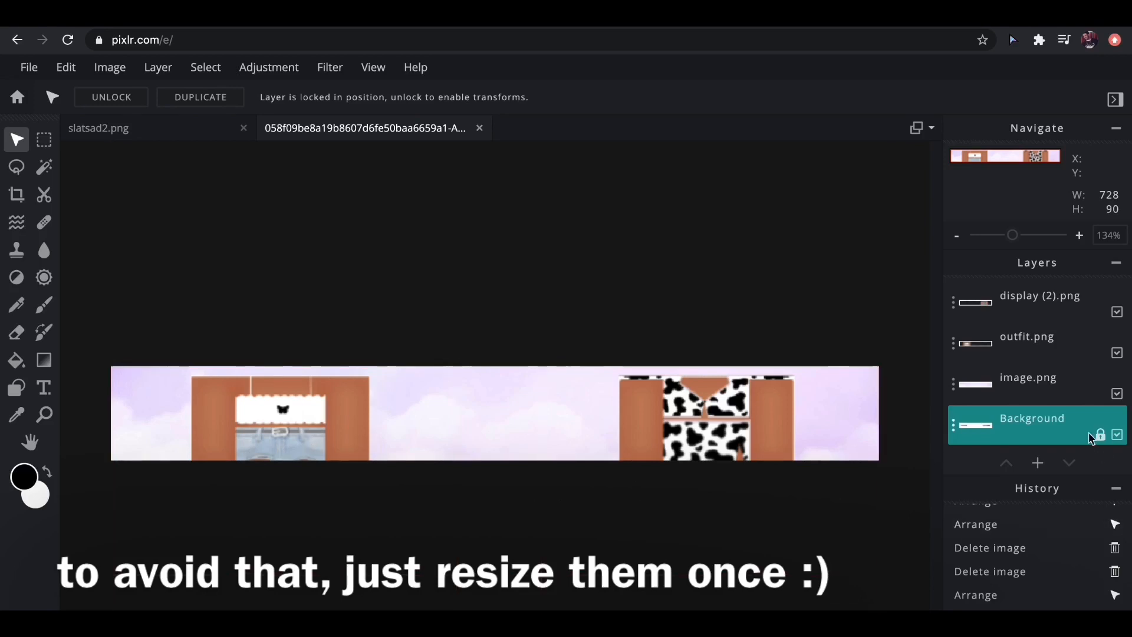
Add a text layer reading "JOIN SLATS!" for the title
left_click(1047, 464)
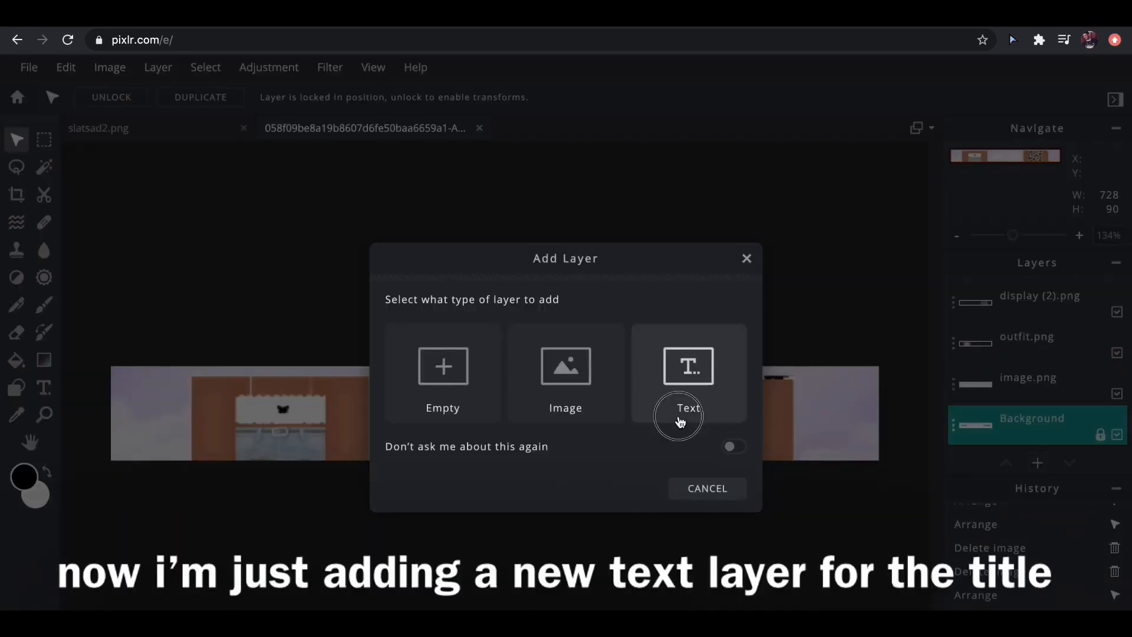
left_click(679, 418)
key("BackSpace")
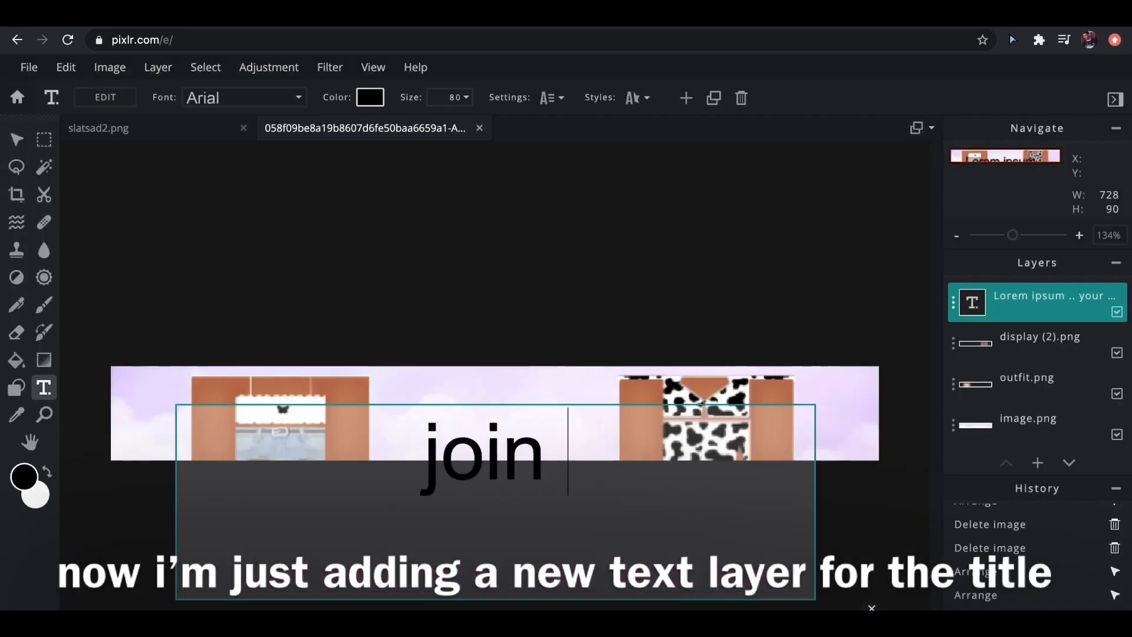
type("JOIN SLATS!")
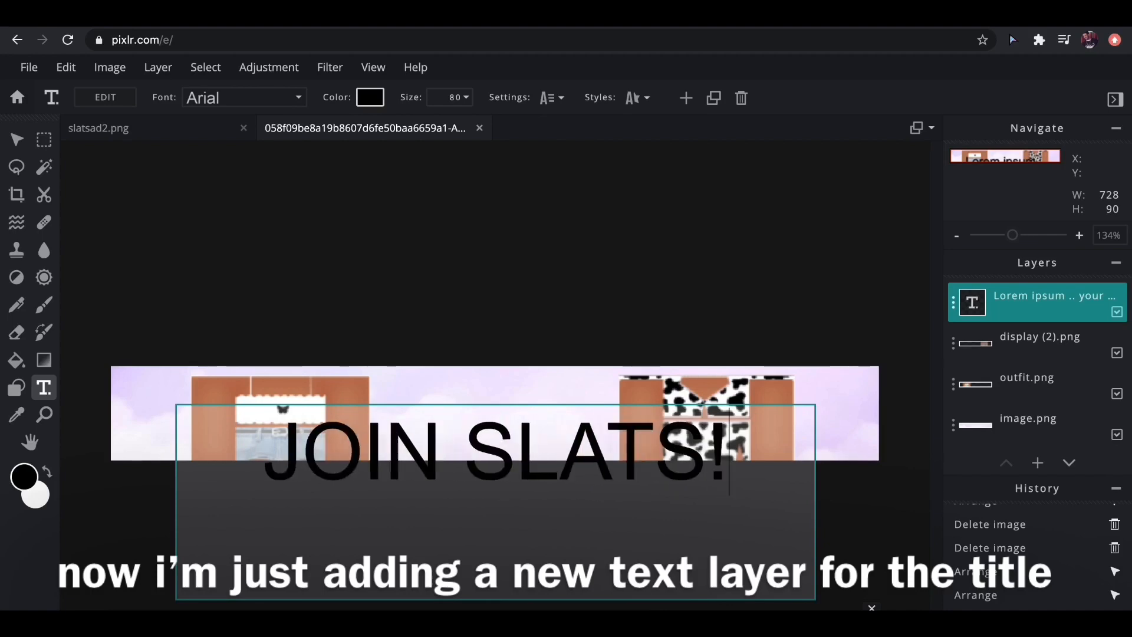
left_click(872, 607)
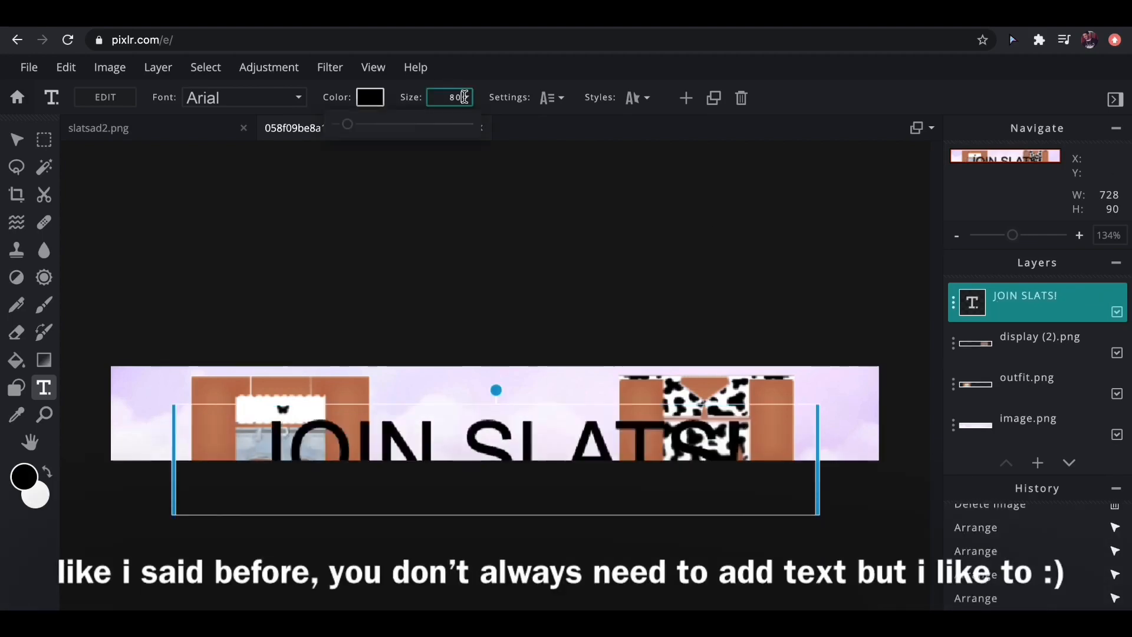
Set the title's font size to 41, narrow its text box so it wraps onto two lines, and centre it between the displays
left_click_drag(347, 129, 342, 125)
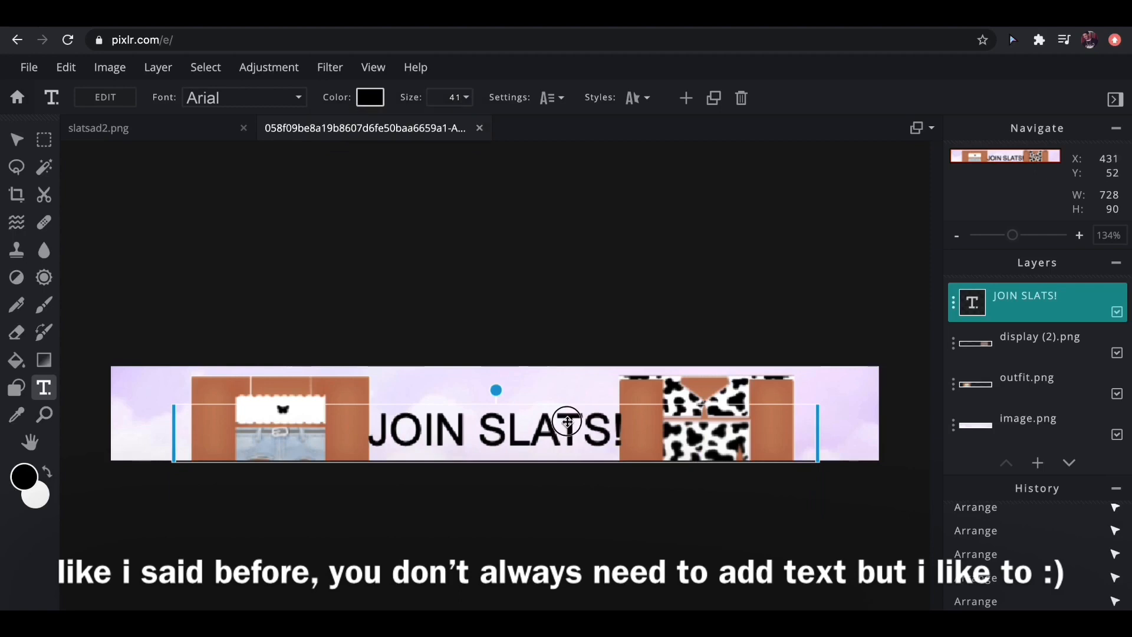
left_click_drag(568, 423, 563, 391)
left_click(463, 98)
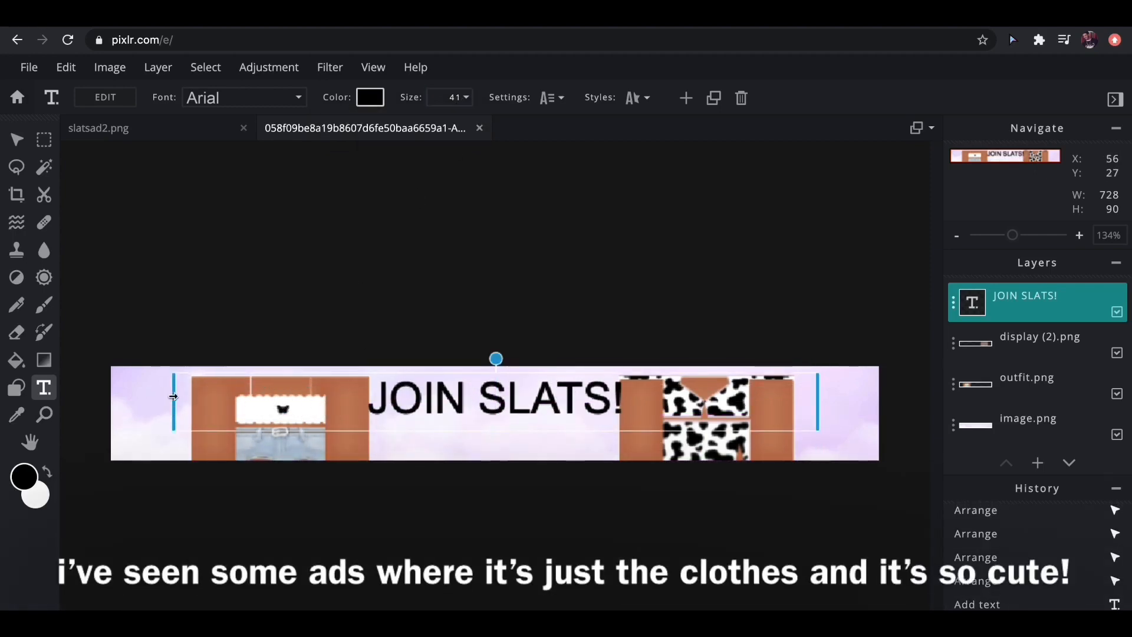
left_click_drag(173, 396, 597, 392)
left_click_drag(679, 400, 468, 415)
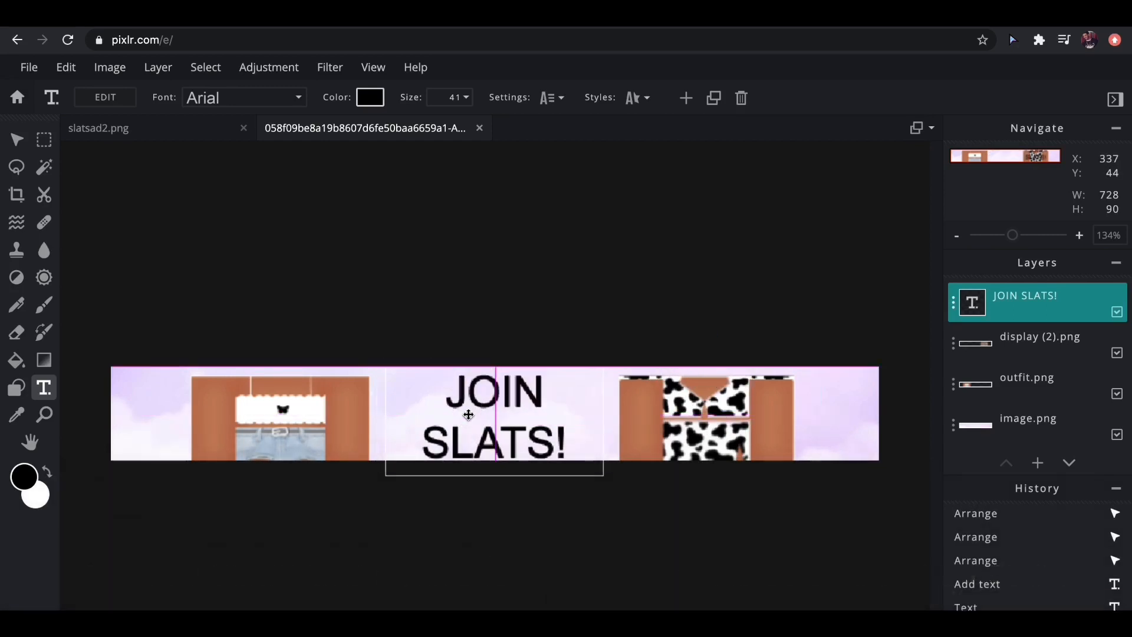
Move the jeans-outfit and cow-print displays slightly outward to leave more room for the title
left_click(260, 396)
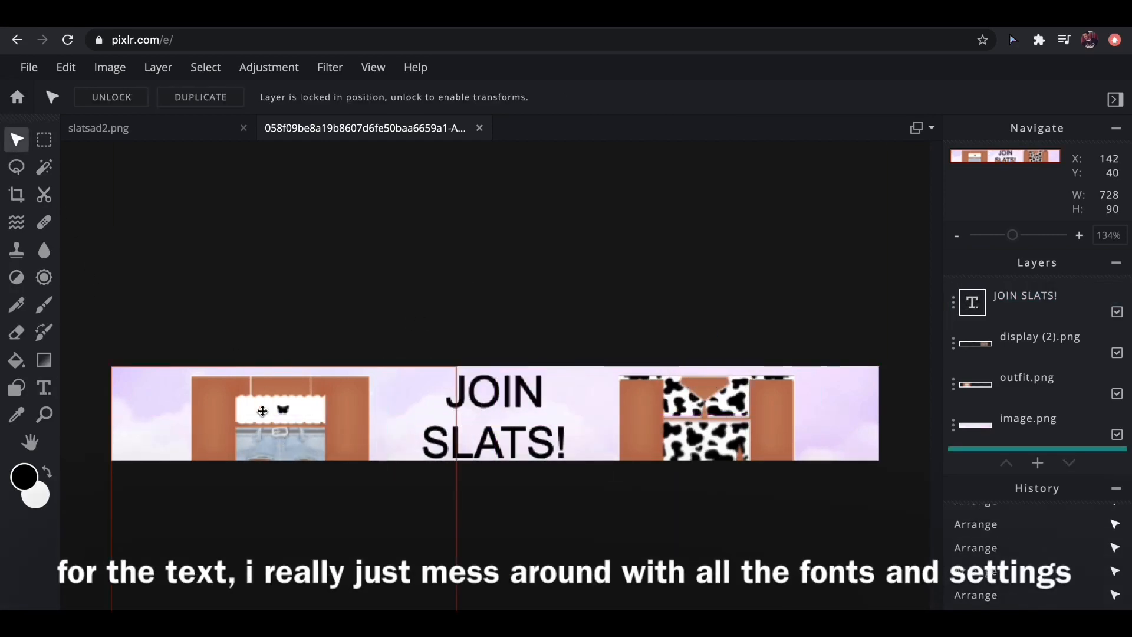
left_click_drag(262, 411, 233, 411)
left_click_drag(705, 426, 739, 426)
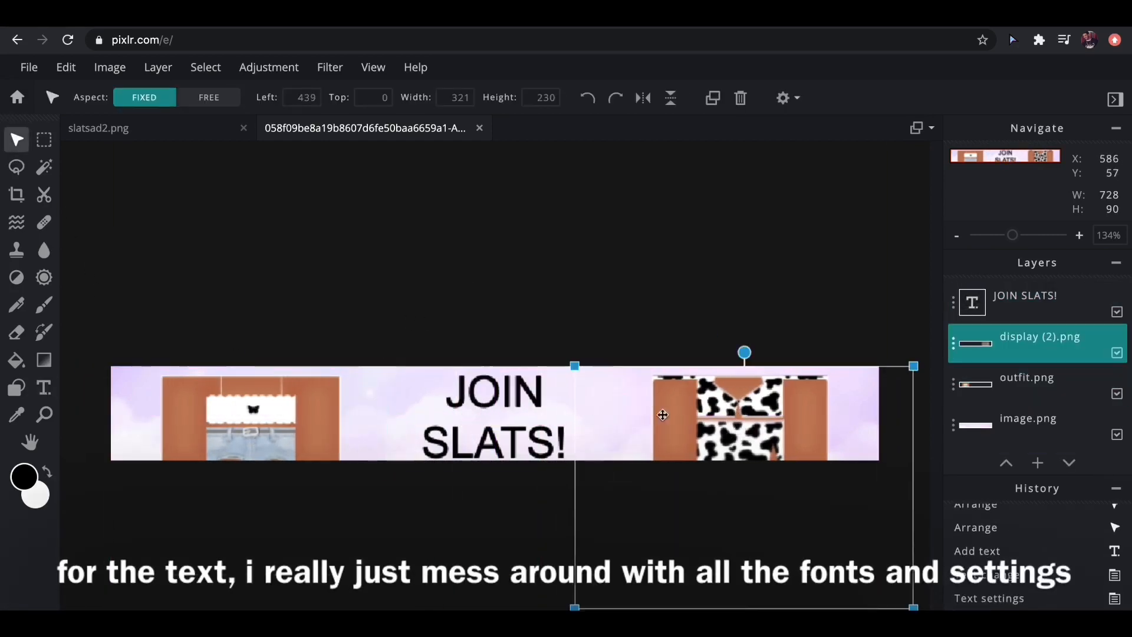
Widen the title's text box to about 299 px for a single line and centre it near the banner's upper edge
double_click(497, 421)
left_click(560, 407)
left_click(609, 404)
left_click_drag(608, 404, 632, 397)
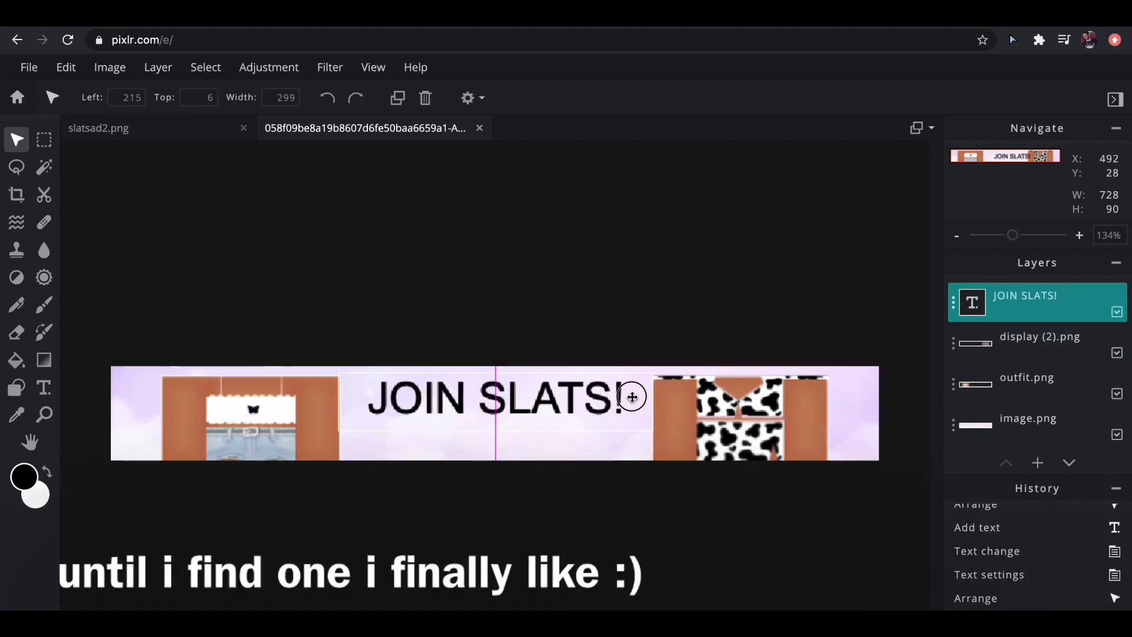
Change the title's font to Magic Trick and its size to 50
left_click(45, 388)
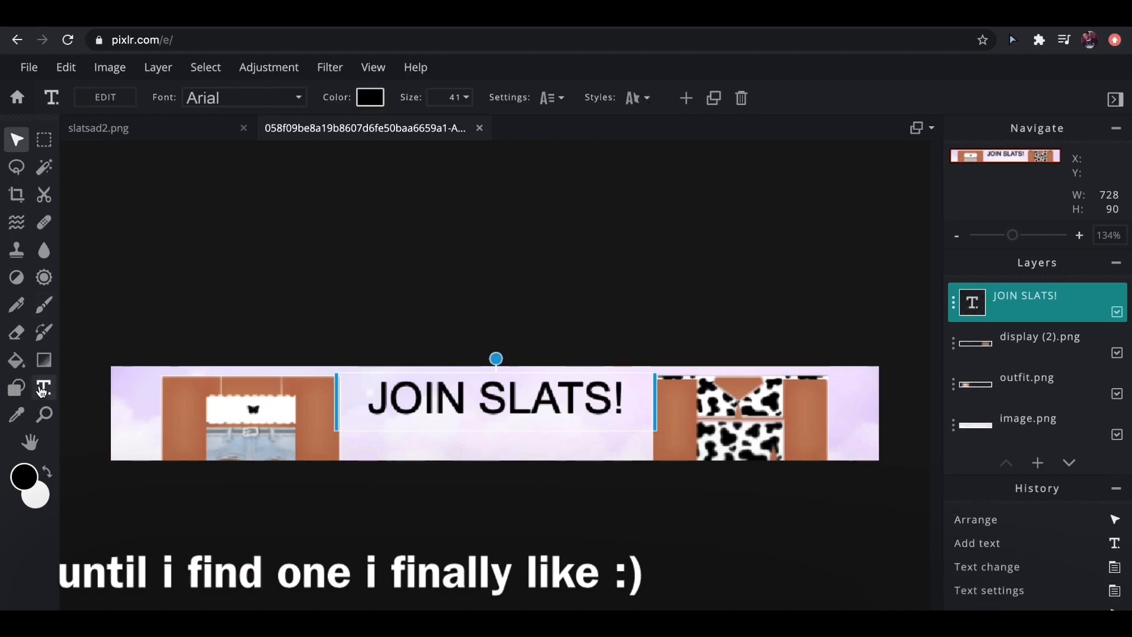
left_click(263, 97)
scroll(243, 472, "down", 12)
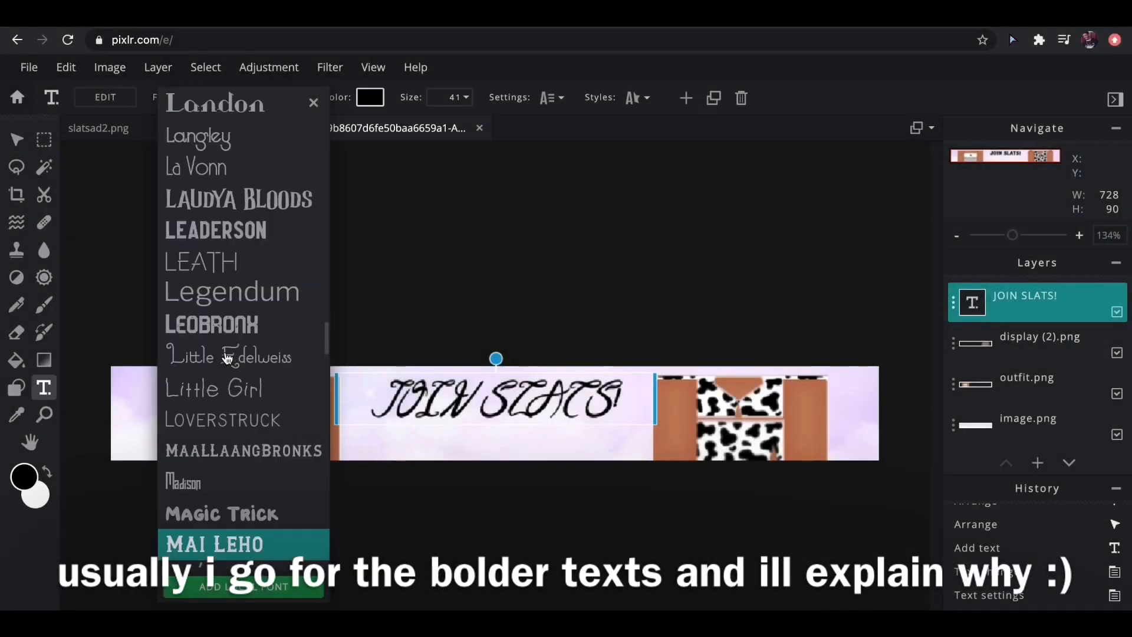
scroll(227, 360, "down", 3)
left_click(223, 369)
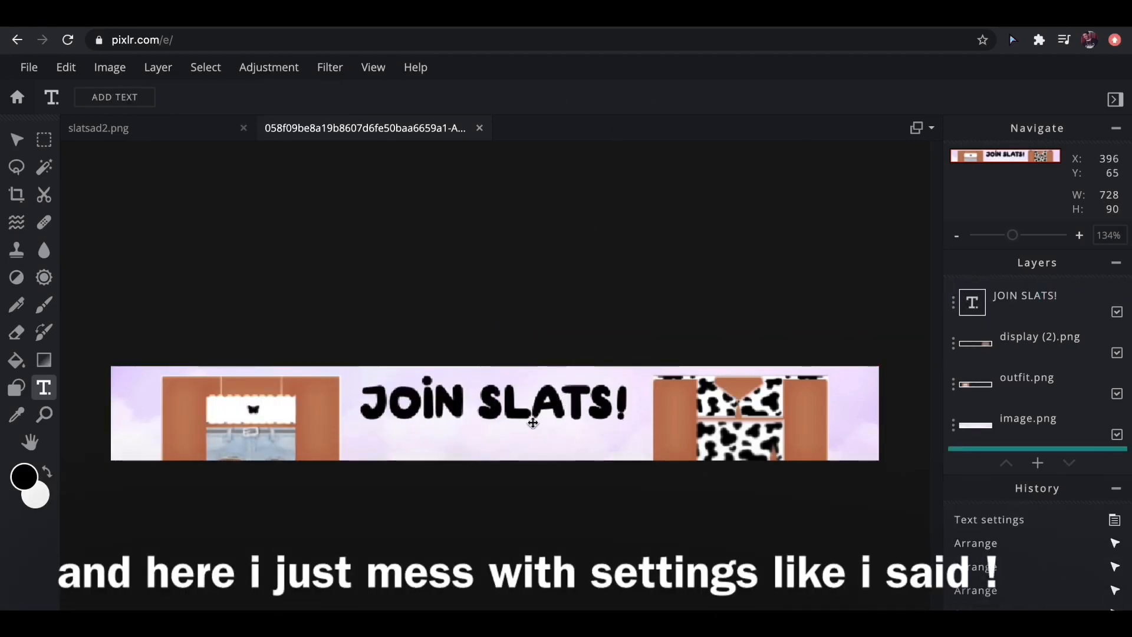
Slightly increase the title's letter spacing, keeping its text colour black
left_click(369, 98)
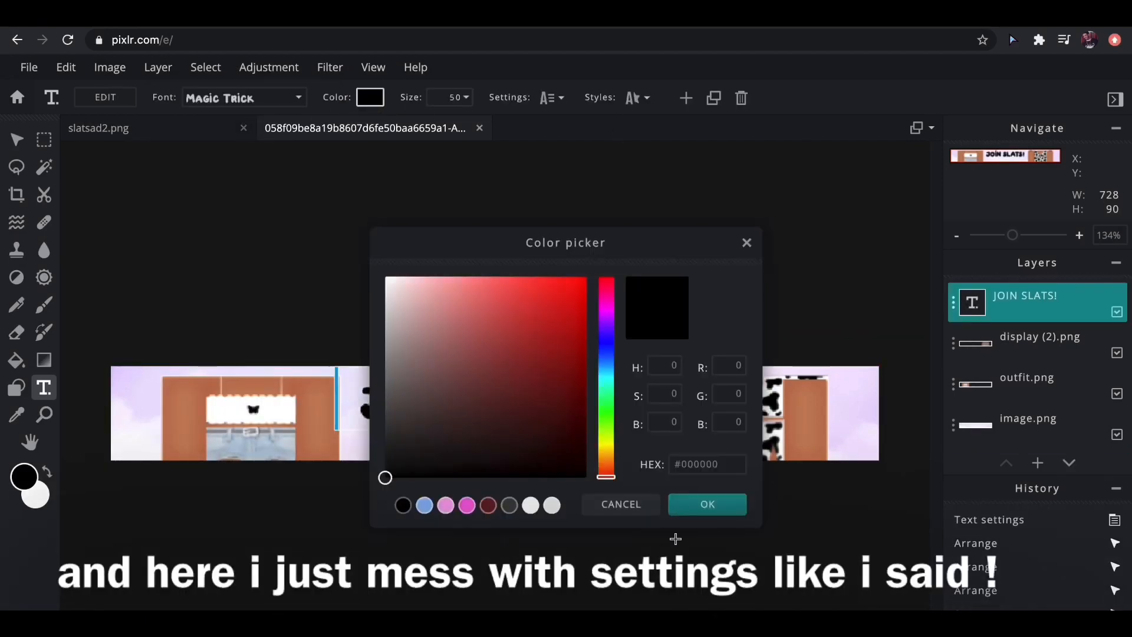
left_click(621, 505)
left_click(551, 101)
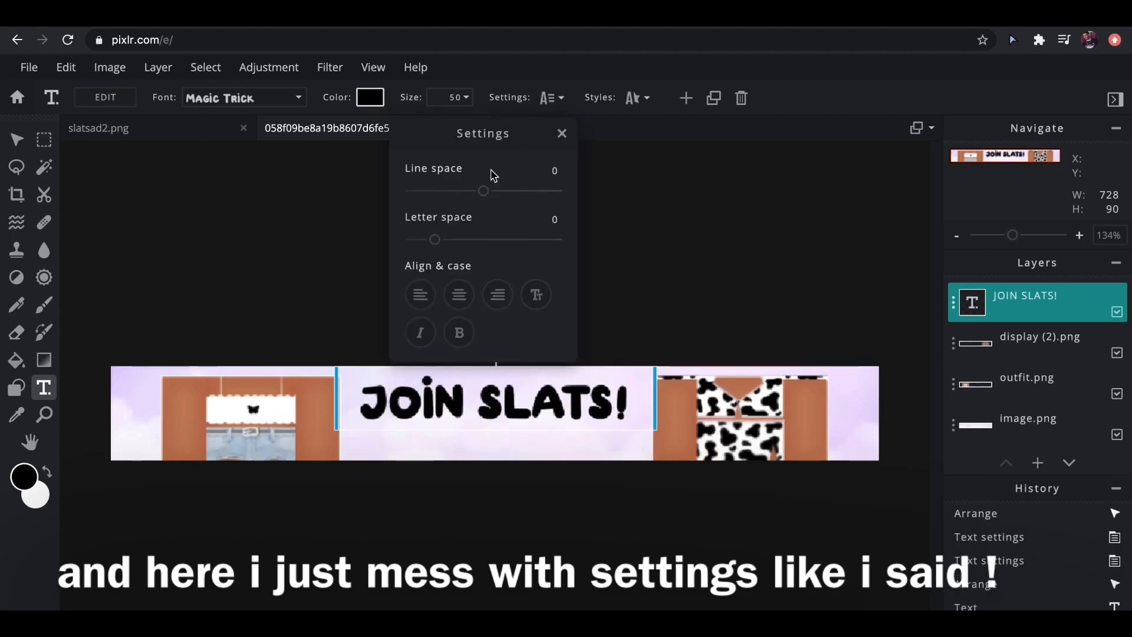
Give the title a bright pink outline of size 5 with punch out enabled
left_click(638, 98)
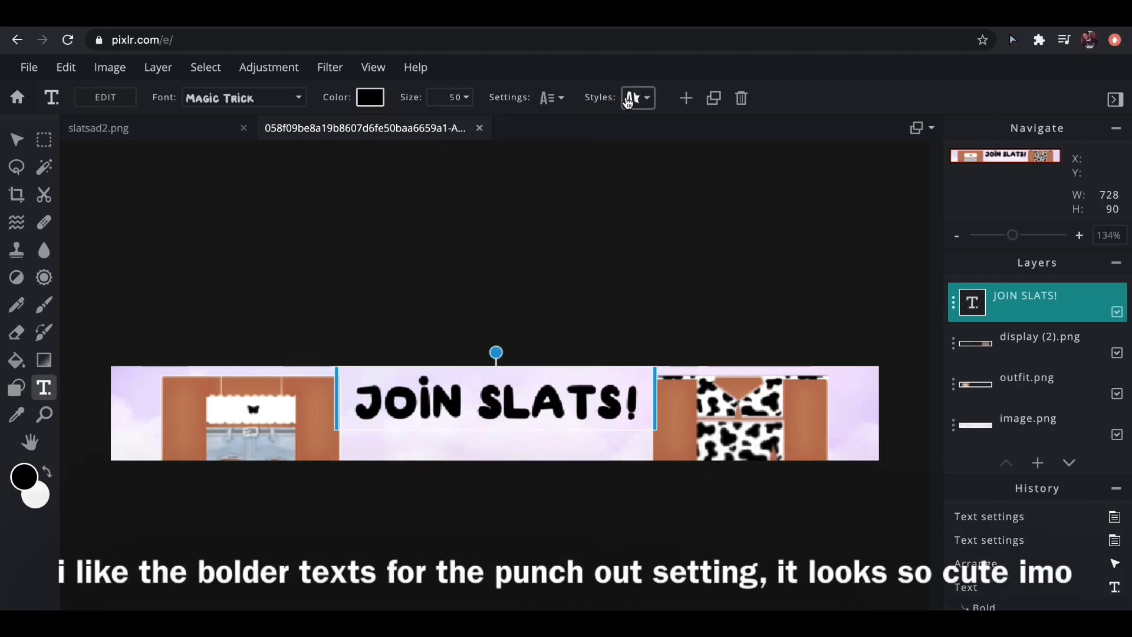
left_click(633, 212)
left_click_drag(629, 144, 812, 166)
left_click(818, 290)
left_click(816, 261)
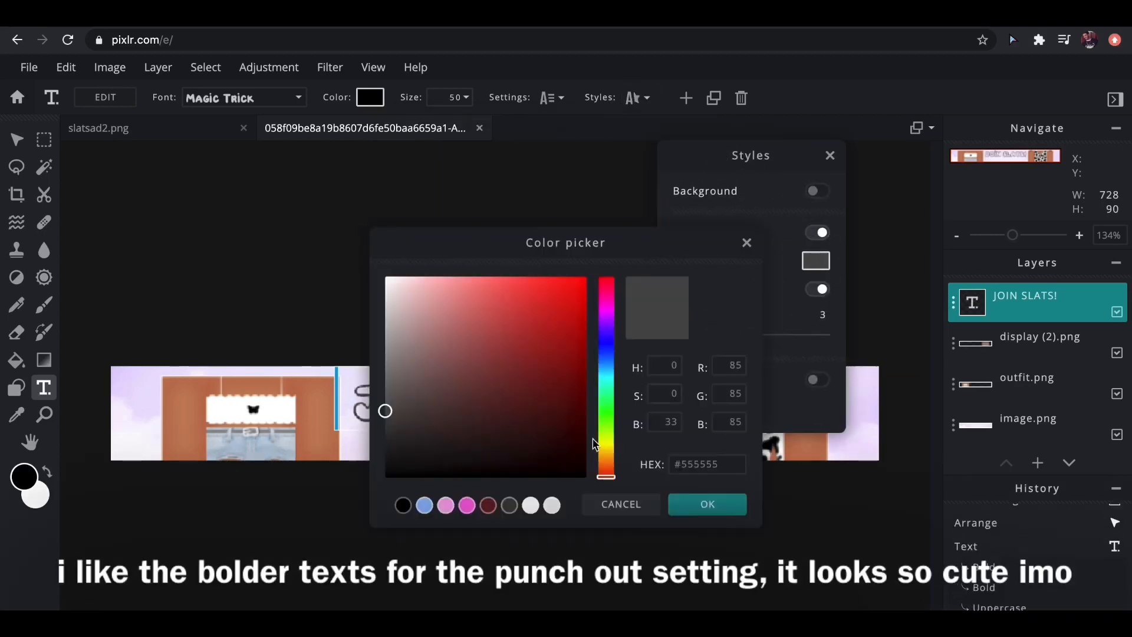
left_click(464, 506)
left_click(708, 504)
left_click_drag(716, 335, 731, 343)
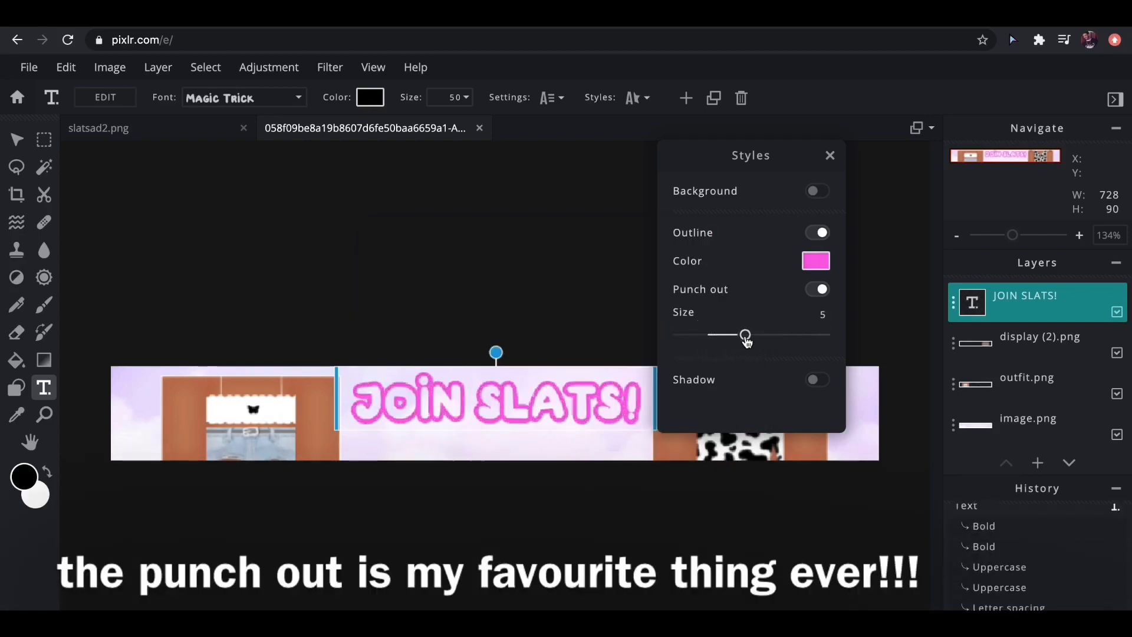
Add a black shadow with a blur of 0 to the title text
left_click(819, 382)
scroll(738, 397, "down", 2)
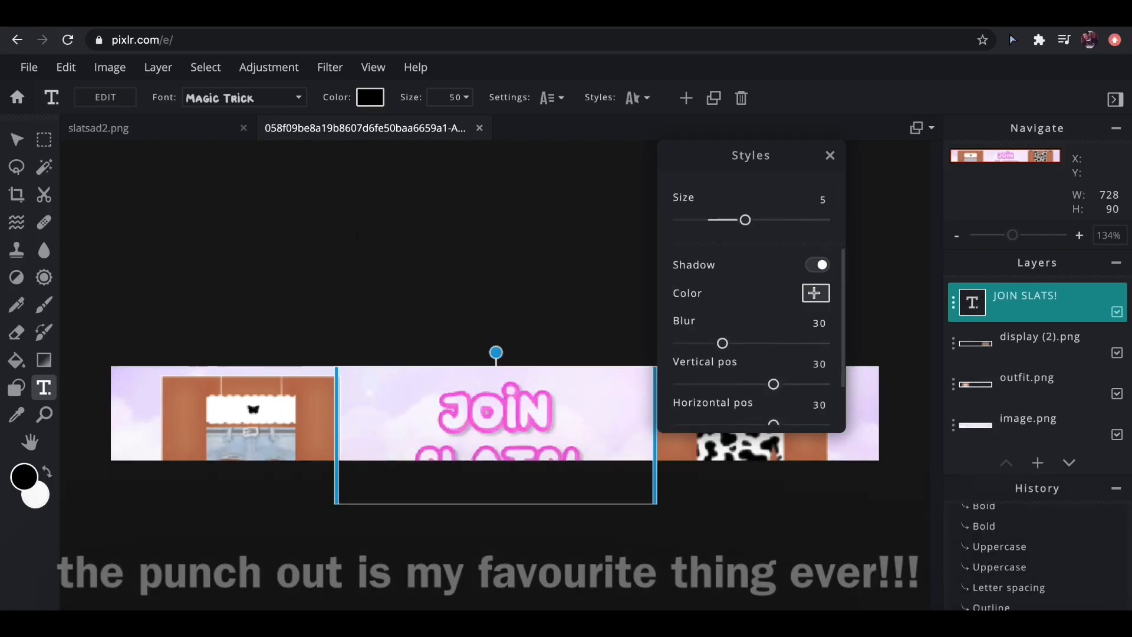
left_click(816, 293)
left_click(672, 507)
scroll(727, 294, "down", 1)
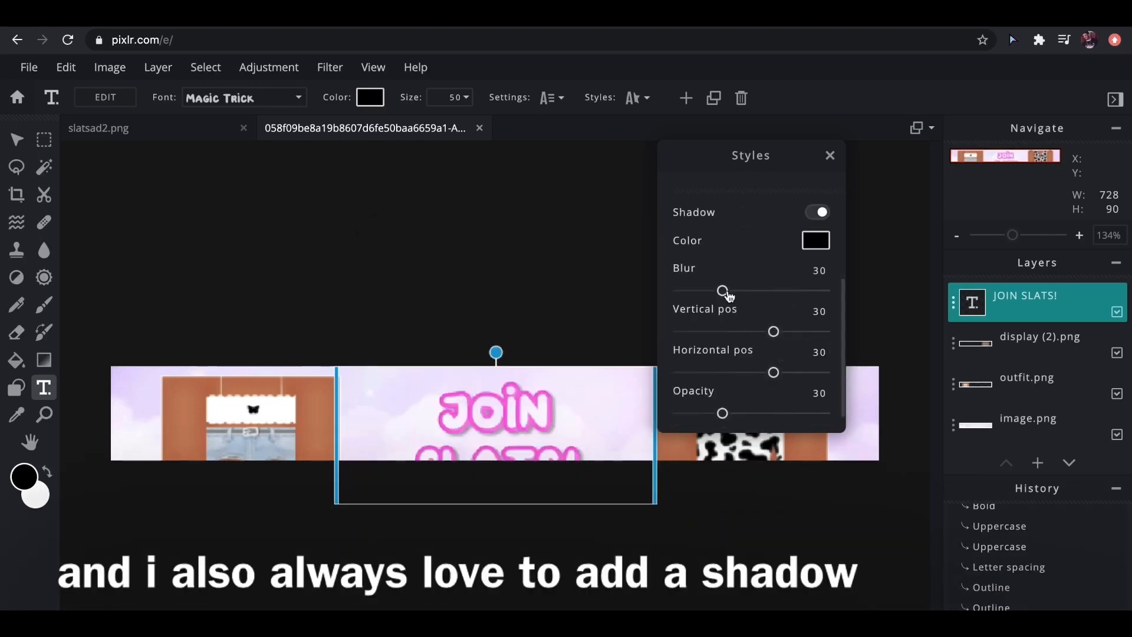
left_click(830, 156)
Widen the title's text box until the text fits on one line and move it up, centred between the displays
left_click_drag(599, 405, 676, 400)
left_click_drag(655, 396, 646, 380)
left_click(632, 336)
left_click(602, 372)
Increase the title's letter spacing further and fine-tune the offset of its shadow
left_click(553, 98)
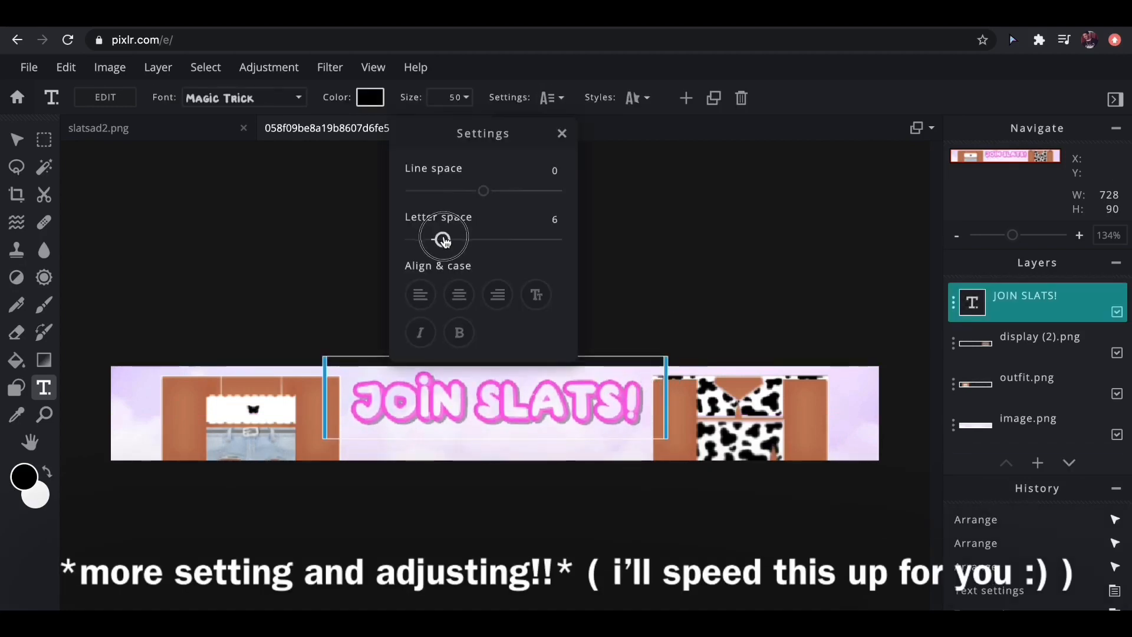
left_click_drag(442, 240, 450, 239)
left_click(606, 255)
left_click(639, 98)
scroll(603, 267, "down", 3)
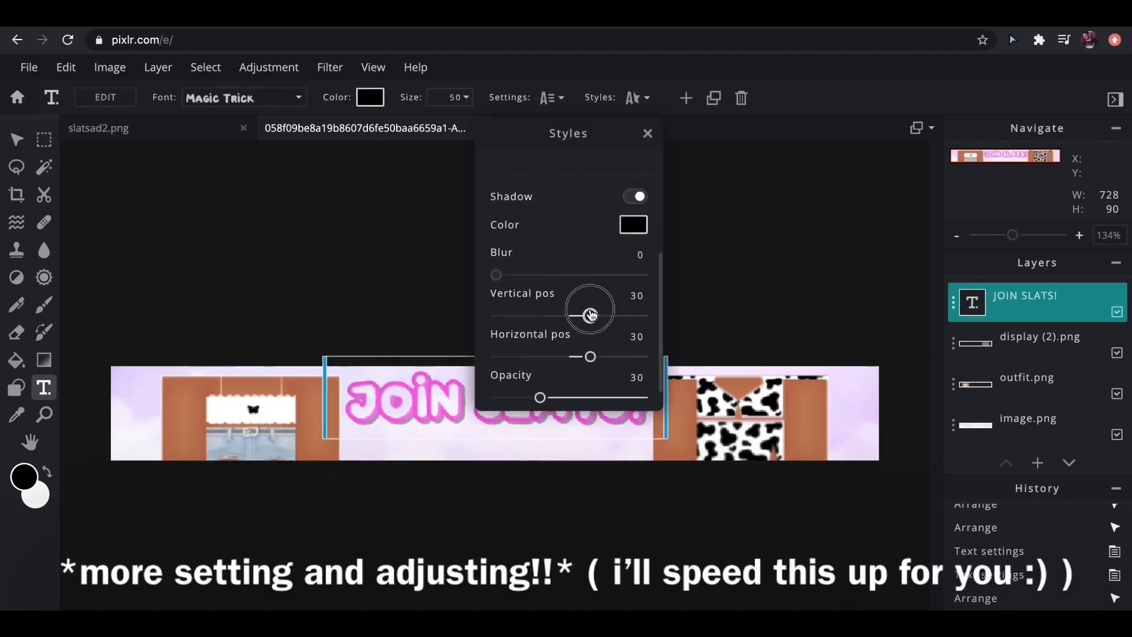
scroll(594, 360, "down", 1)
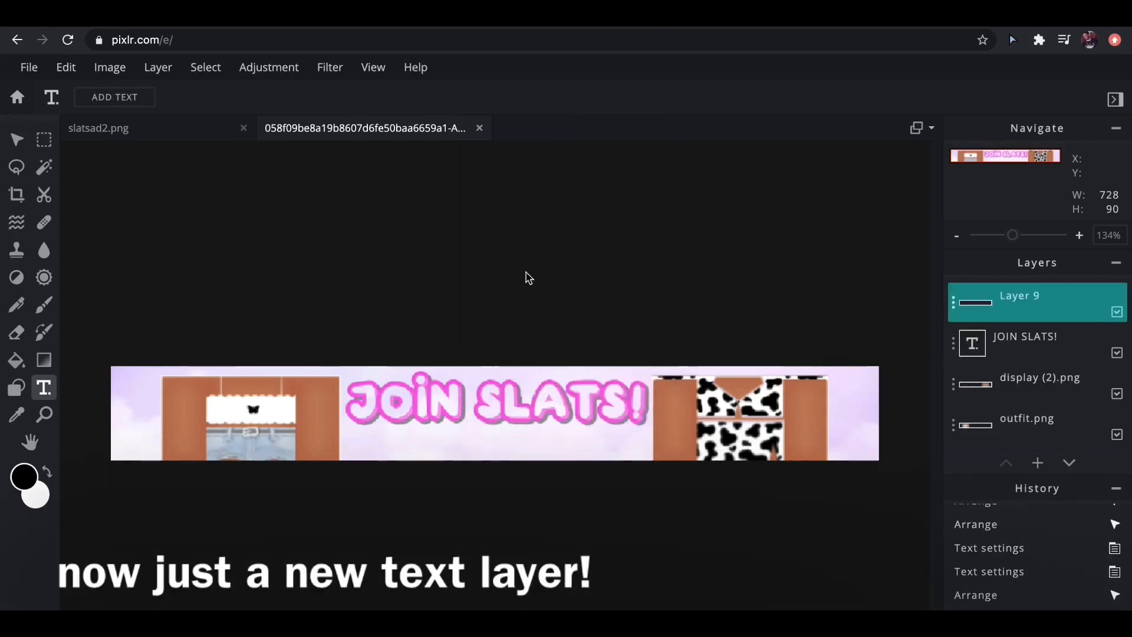
Add a second text layer reading "aesthetic clothing only 5 robux"
left_click(589, 328)
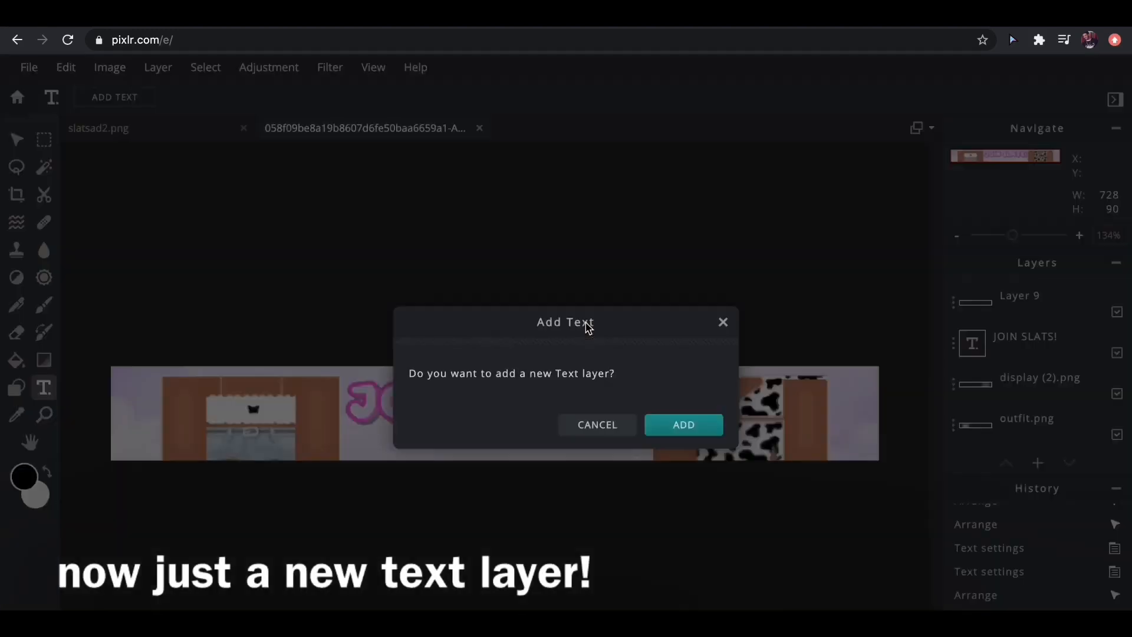
left_click(682, 426)
type("AESTHE")
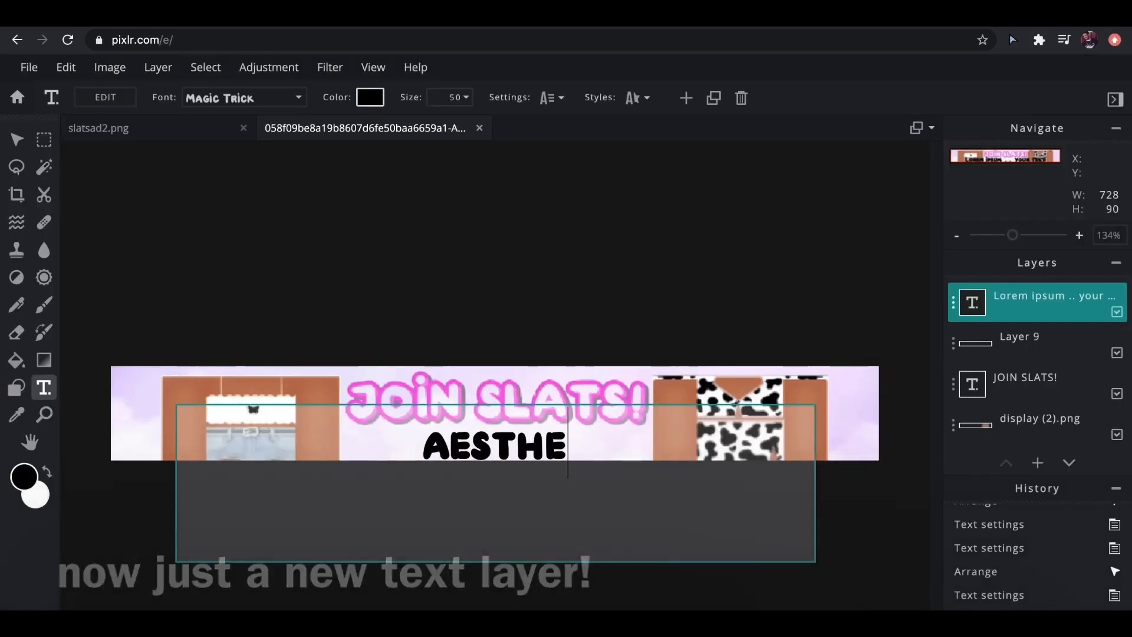
type("TIC CLOTHING ONLY 5 ROBUX")
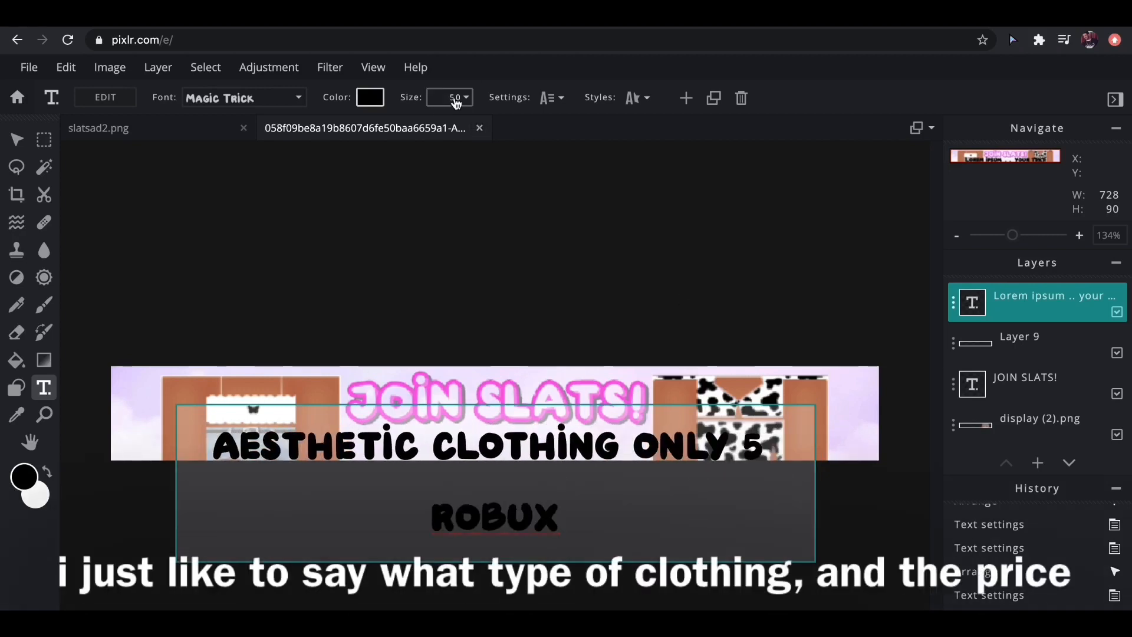
Set the tagline's font size to 23 and place it just below the title
left_click(466, 97)
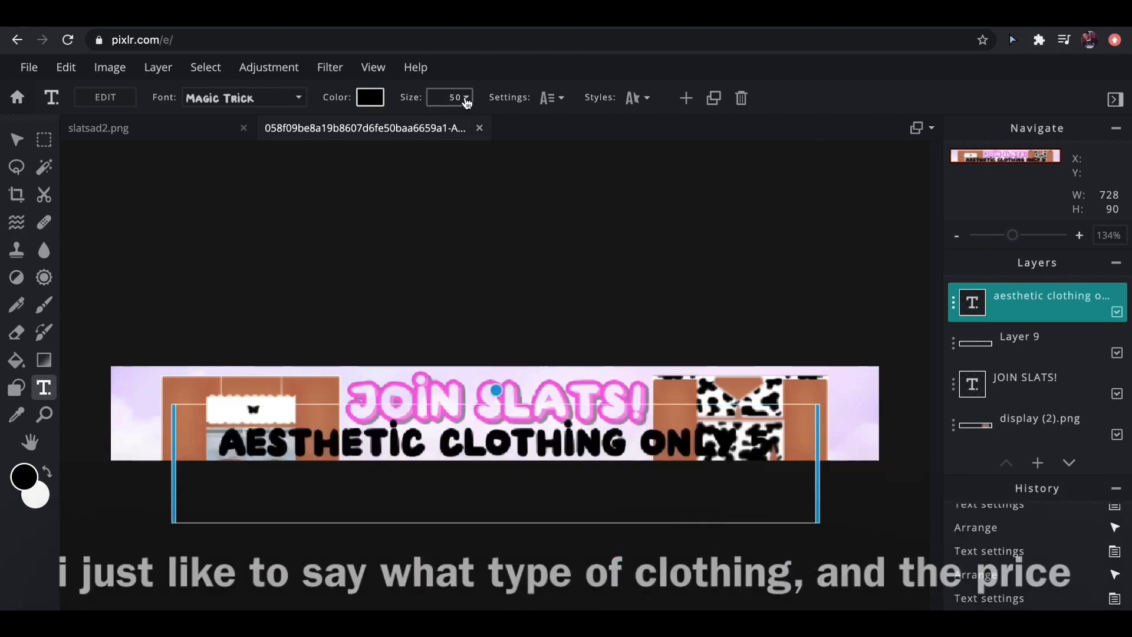
left_click_drag(346, 123, 342, 126)
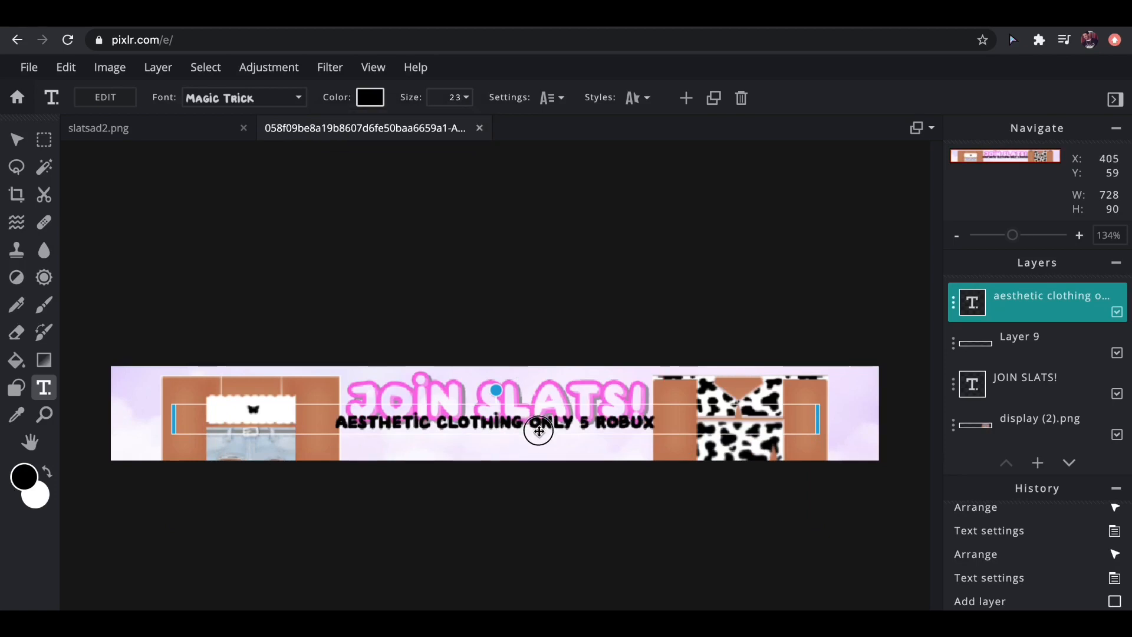
left_click_drag(702, 431, 719, 444)
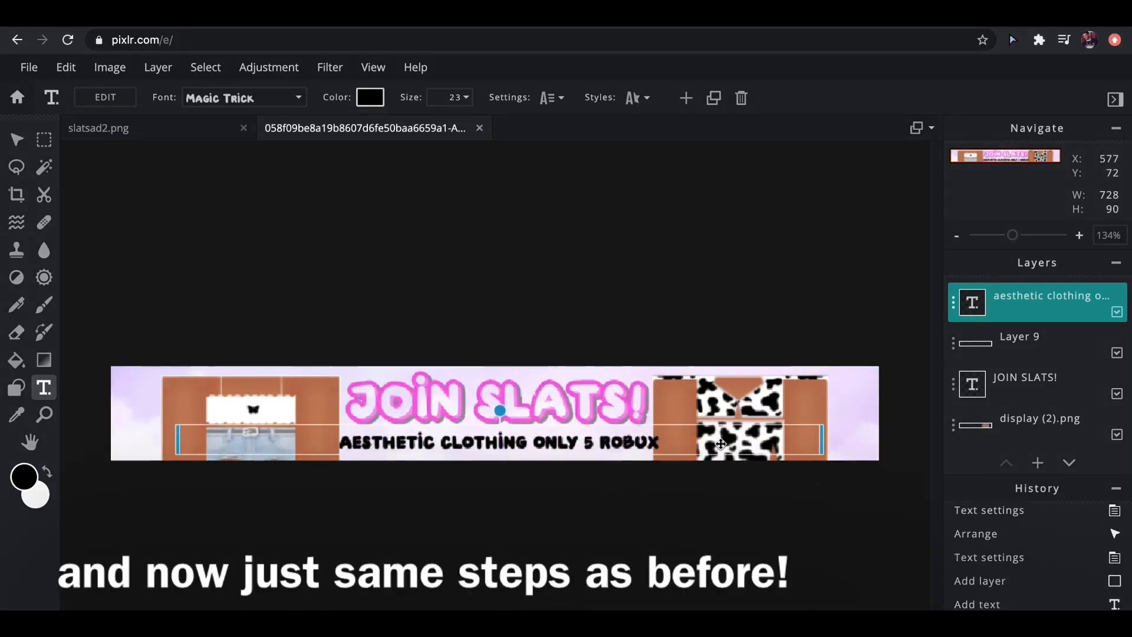
Set the tagline's letter spacing to about 9 and change its font to Amaranth
left_click(553, 98)
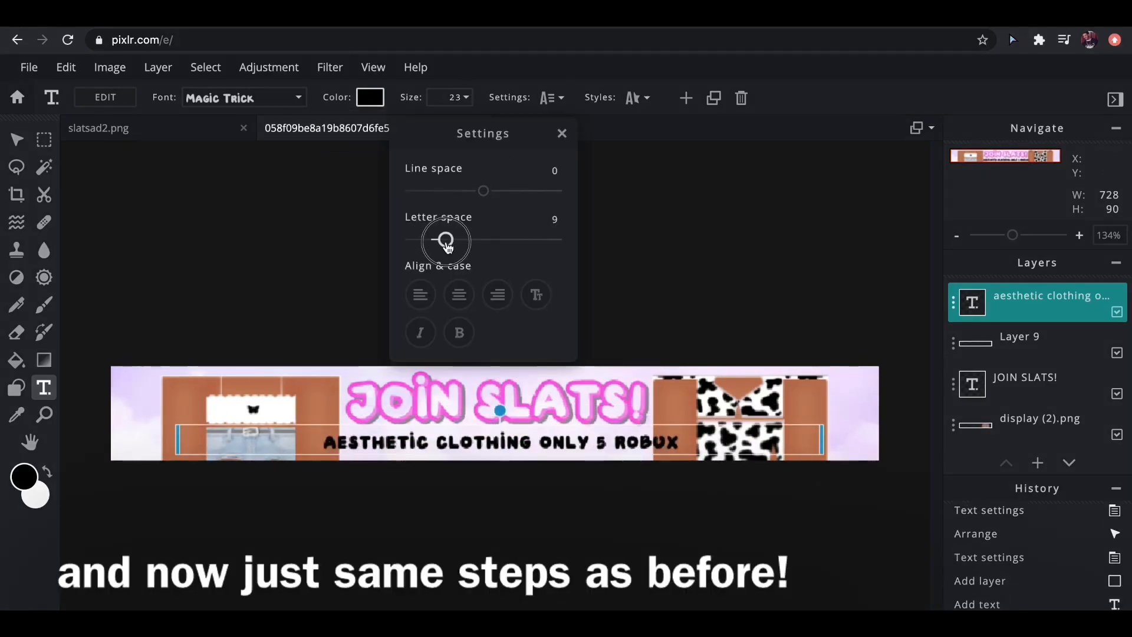
left_click(599, 240)
left_click(242, 97)
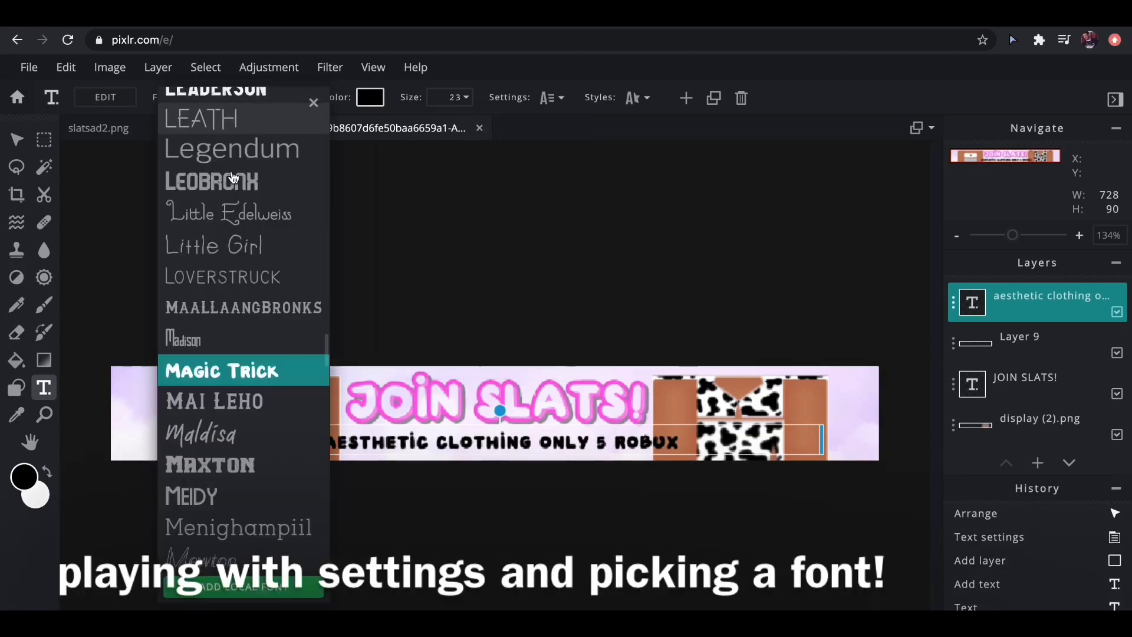
scroll(223, 257, "up", 3)
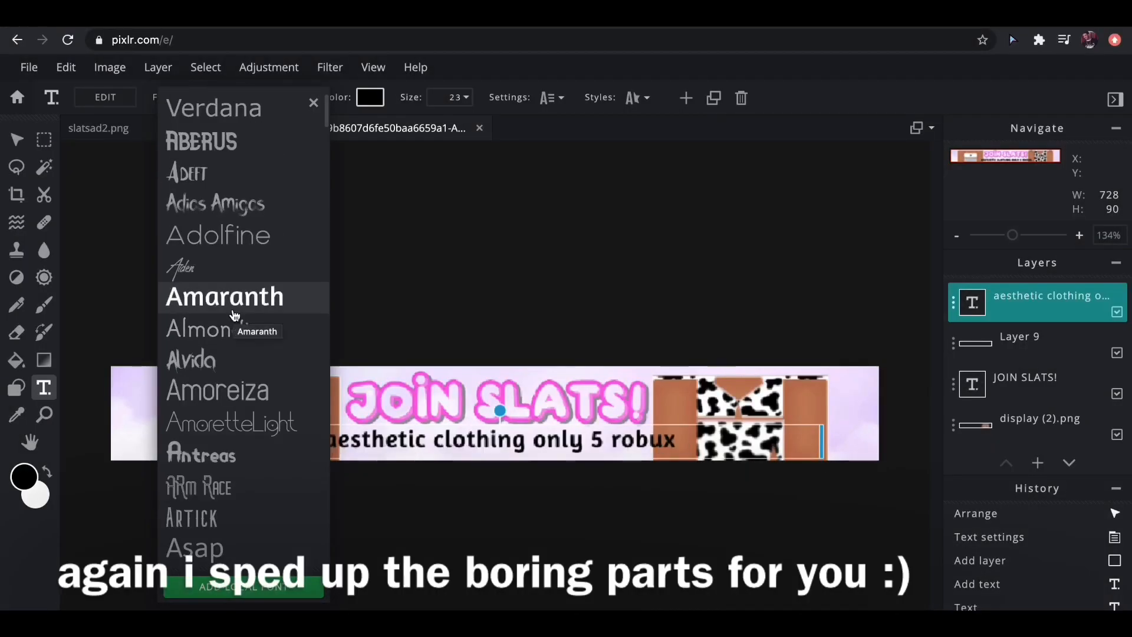
left_click(235, 315)
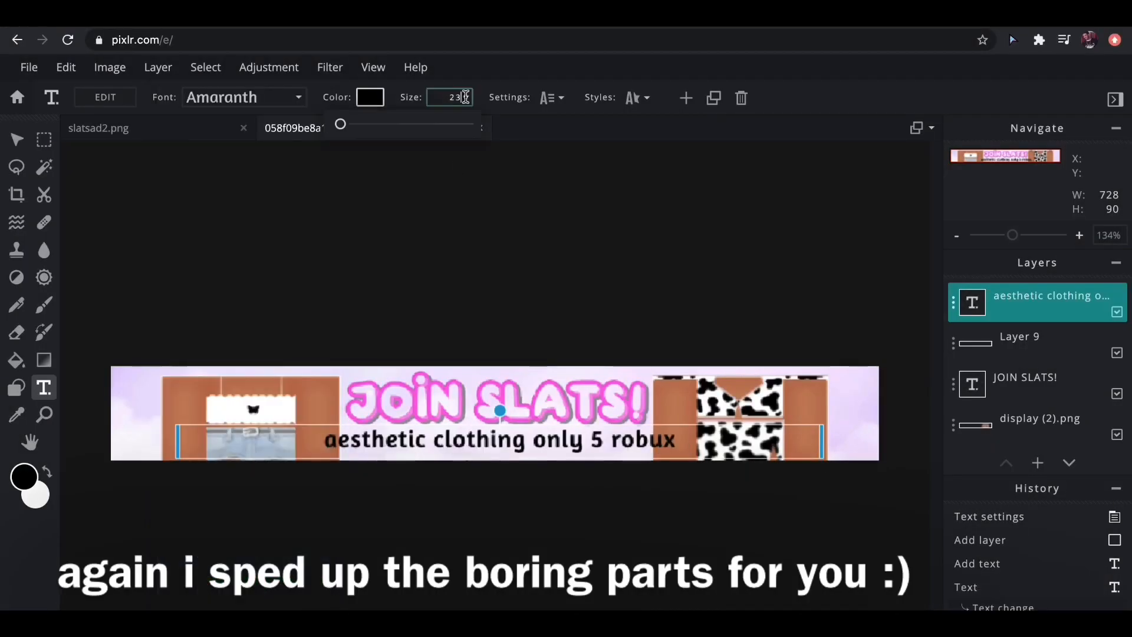
Reduce the tagline's font size to 21 so it fits between the two clothing displays
left_click_drag(544, 441, 545, 445)
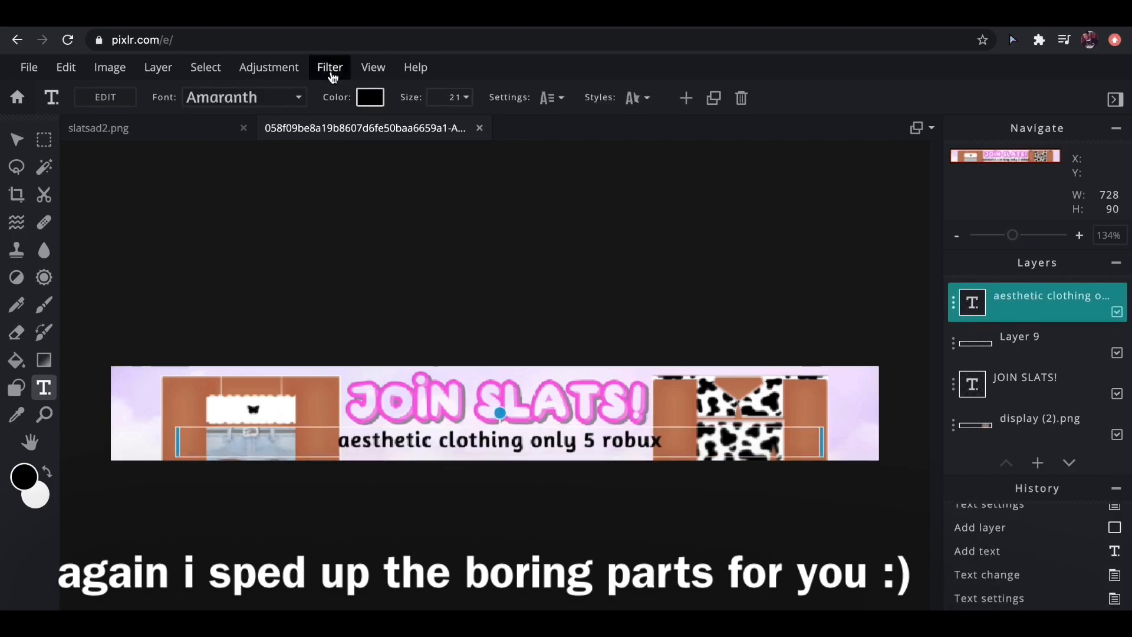
left_click(370, 94)
left_click(369, 88)
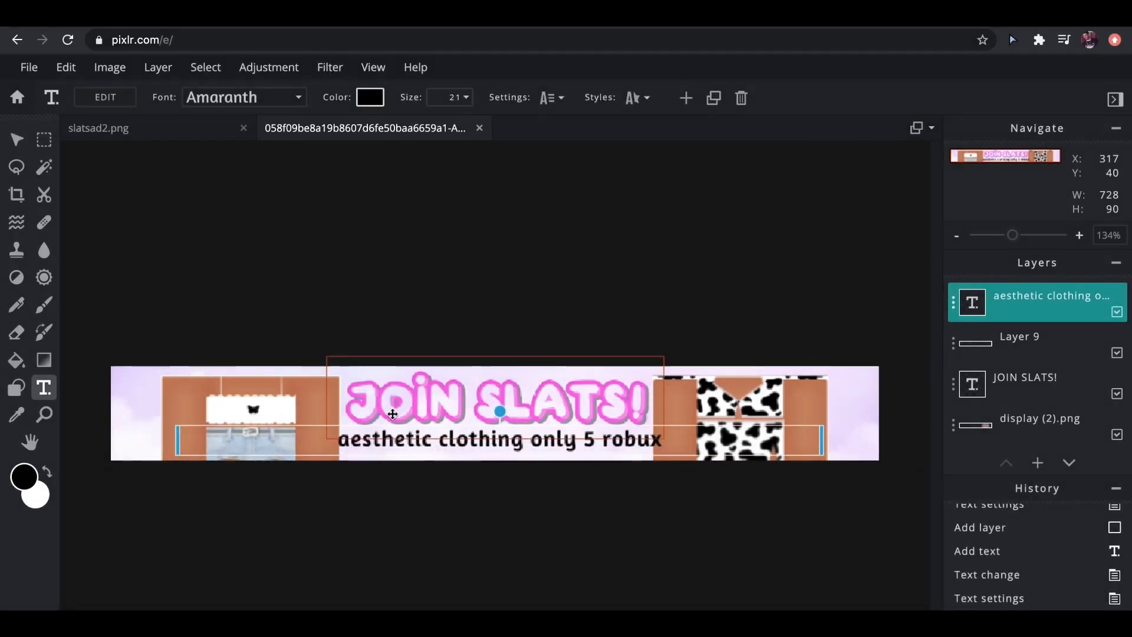
Start an outer glow on the left clothing display and sample the title's pink (#FF6AE9) as its color
left_click(248, 407)
left_click(17, 140)
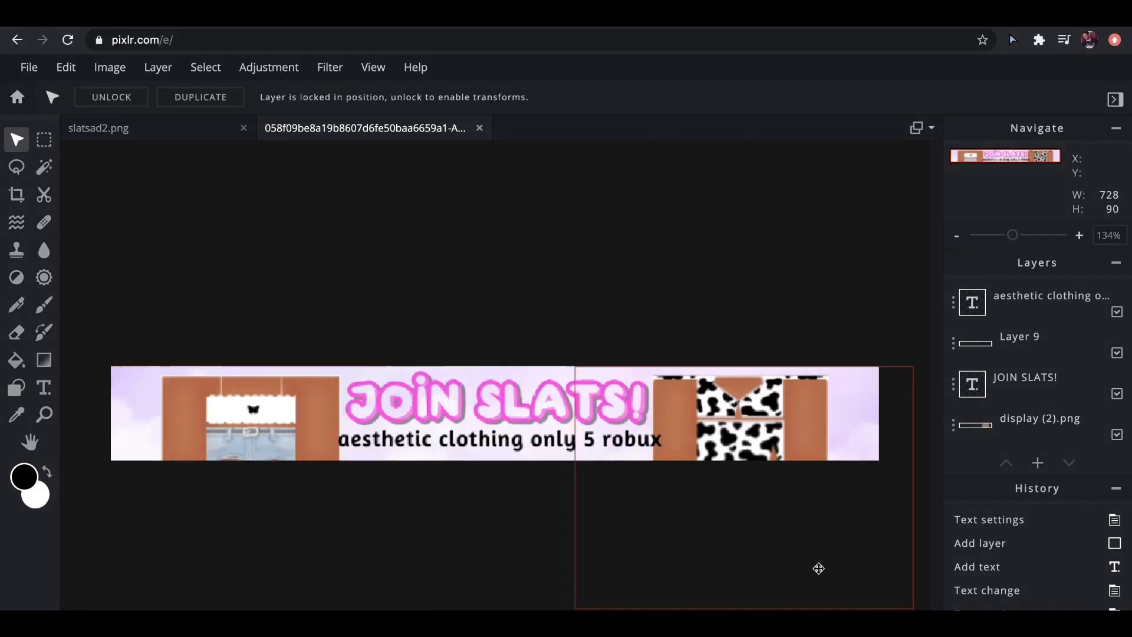
left_click(206, 420)
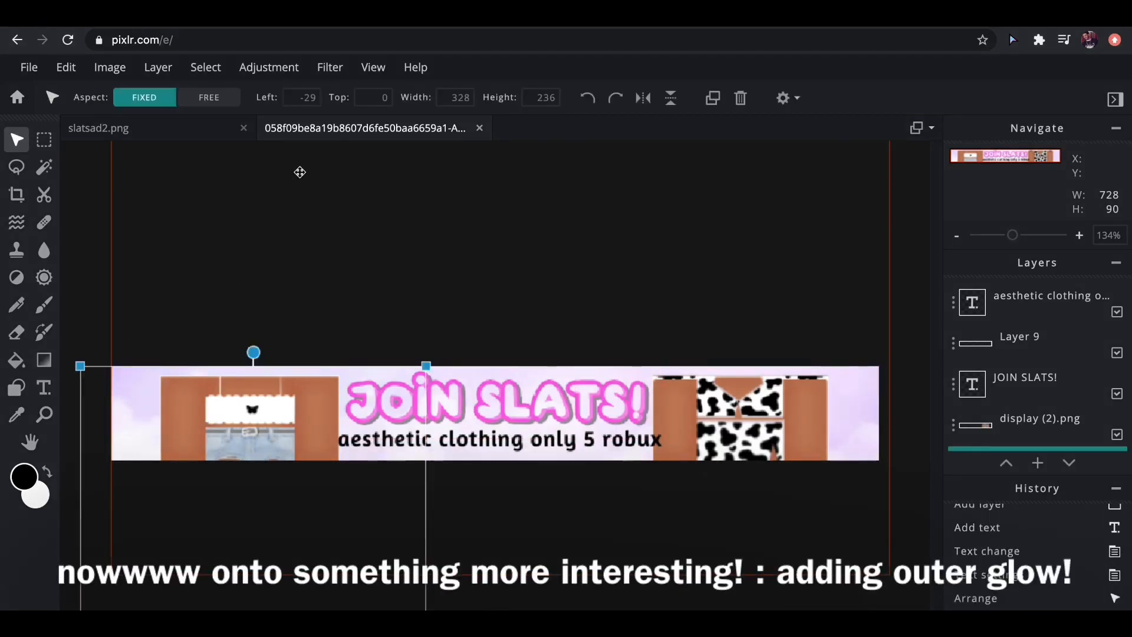
left_click(330, 67)
left_click(374, 257)
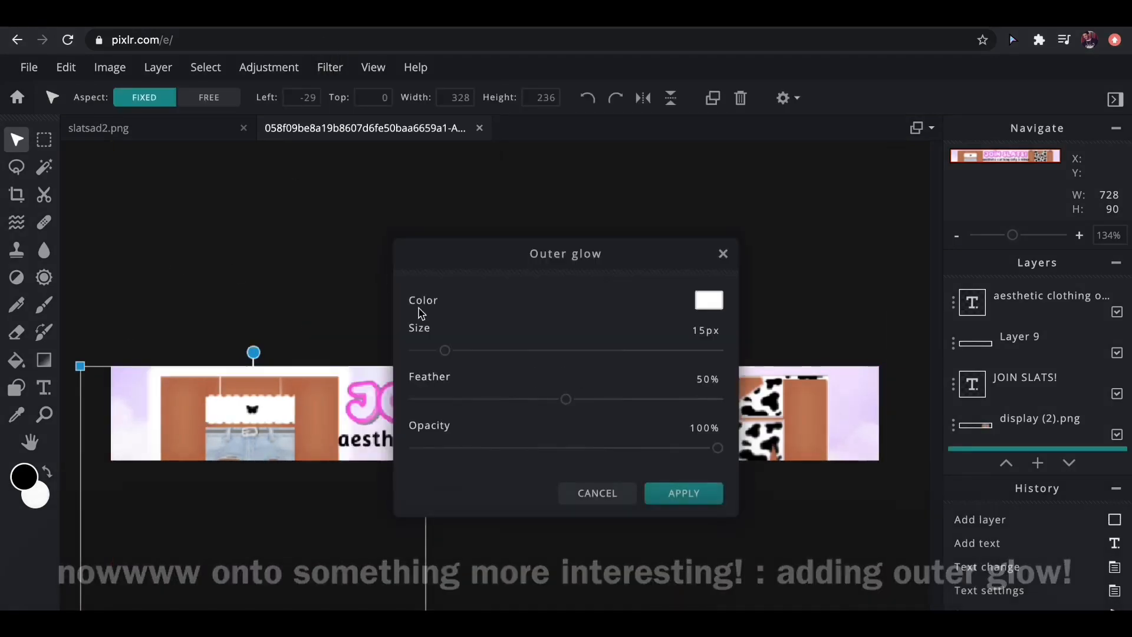
left_click(711, 302)
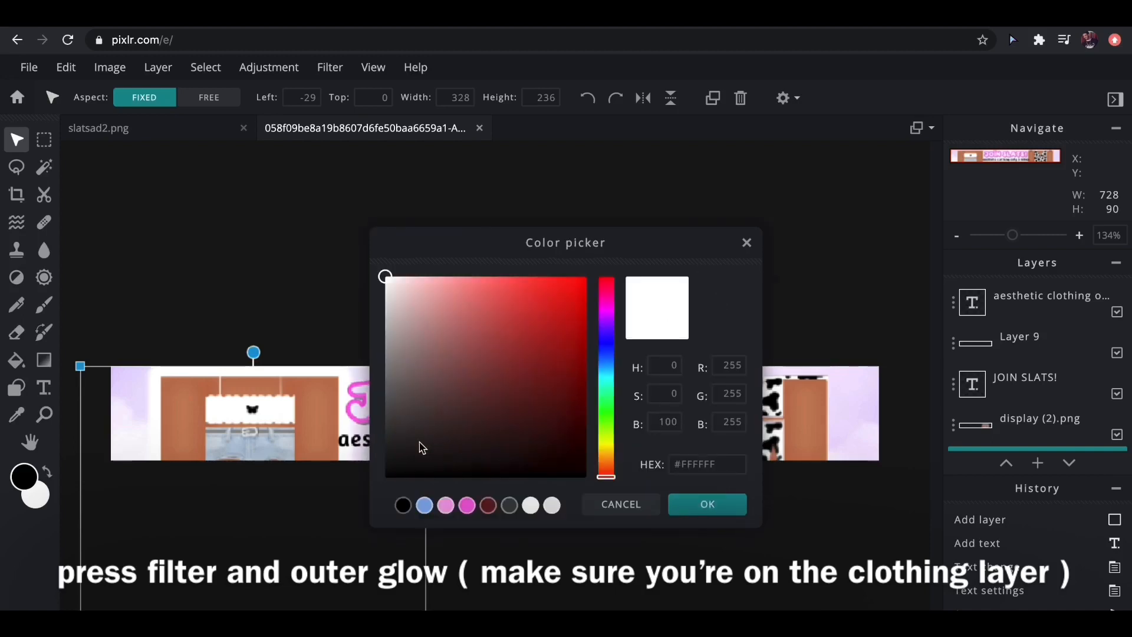
left_click(351, 417)
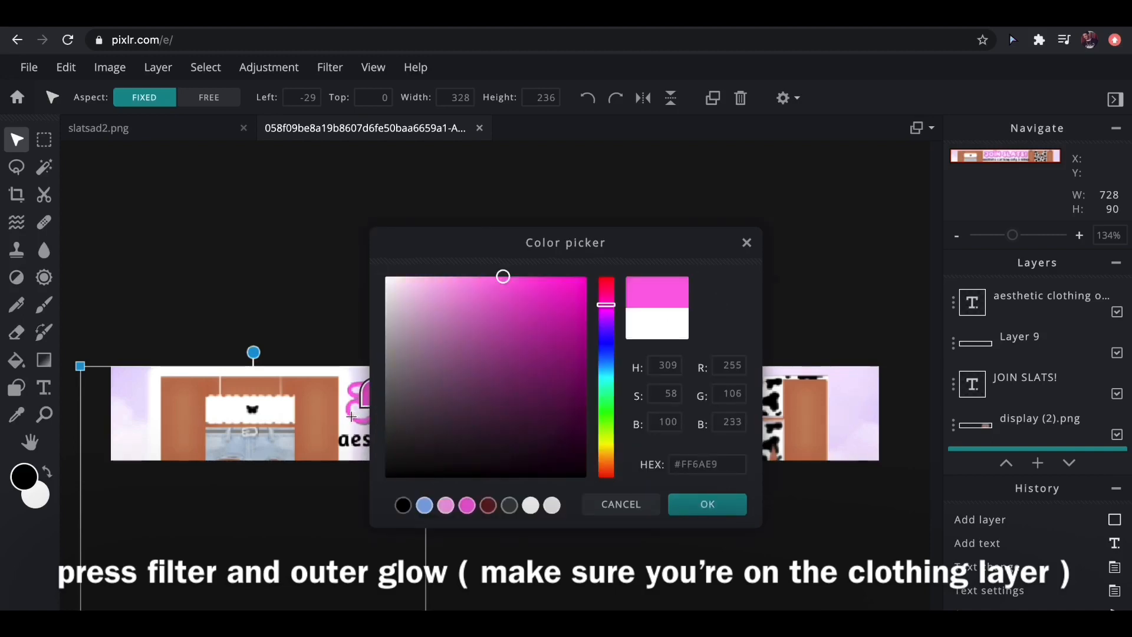
left_click(707, 504)
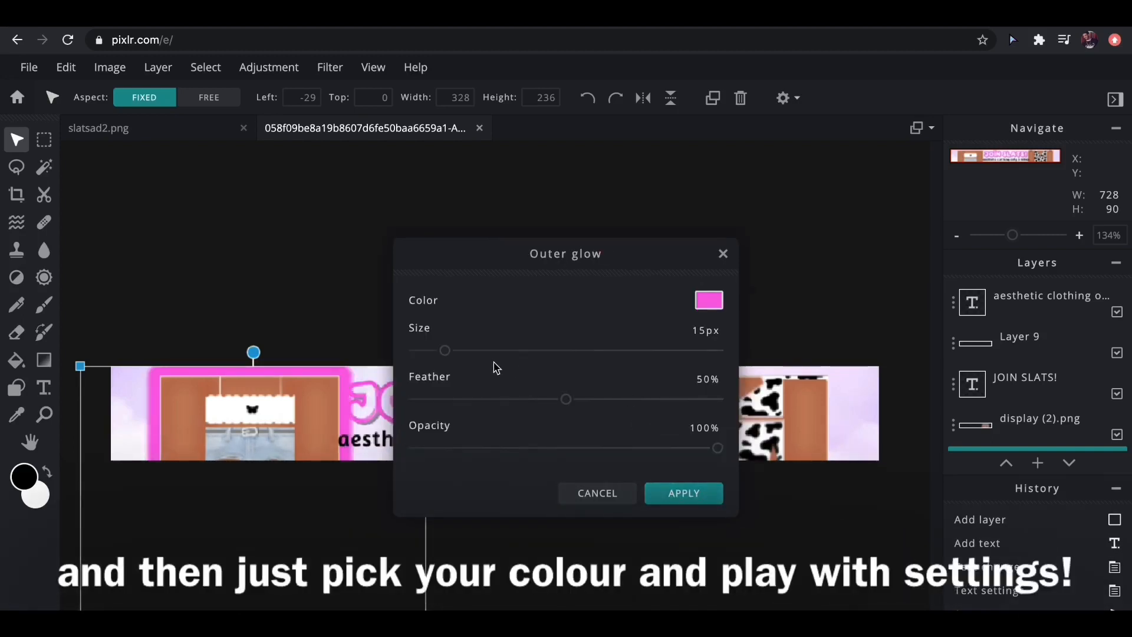
Set the left display's glow to 16 px size, 100% feather and 58% opacity, and apply it
left_click_drag(576, 402, 727, 402)
left_click_drag(443, 353, 441, 352)
left_click_drag(717, 447, 591, 448)
left_click_drag(440, 350, 461, 352)
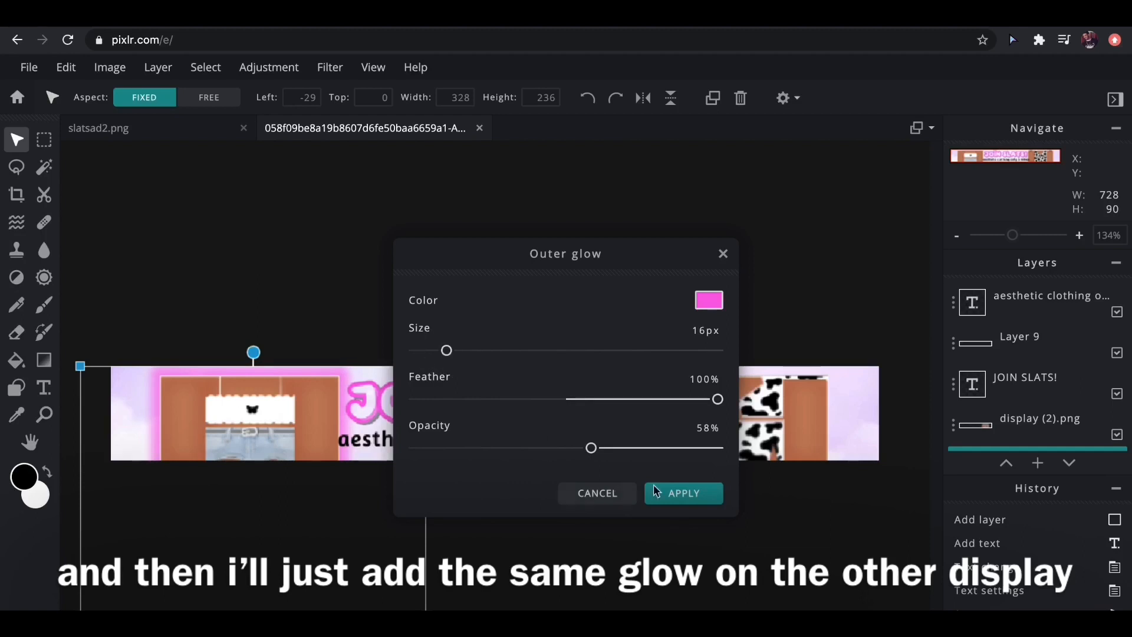
left_click(672, 493)
Start an outer glow on the right clothing display and give it the bright pink saved swatch color
left_click(765, 417)
left_click(339, 75)
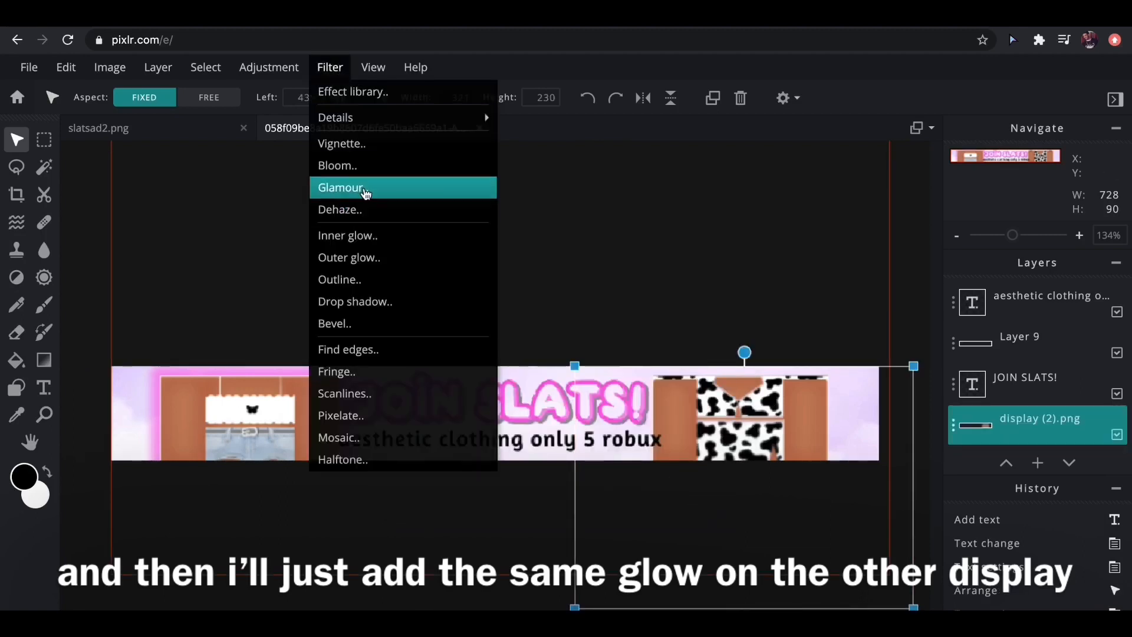
left_click(365, 256)
left_click(388, 407)
left_click(467, 505)
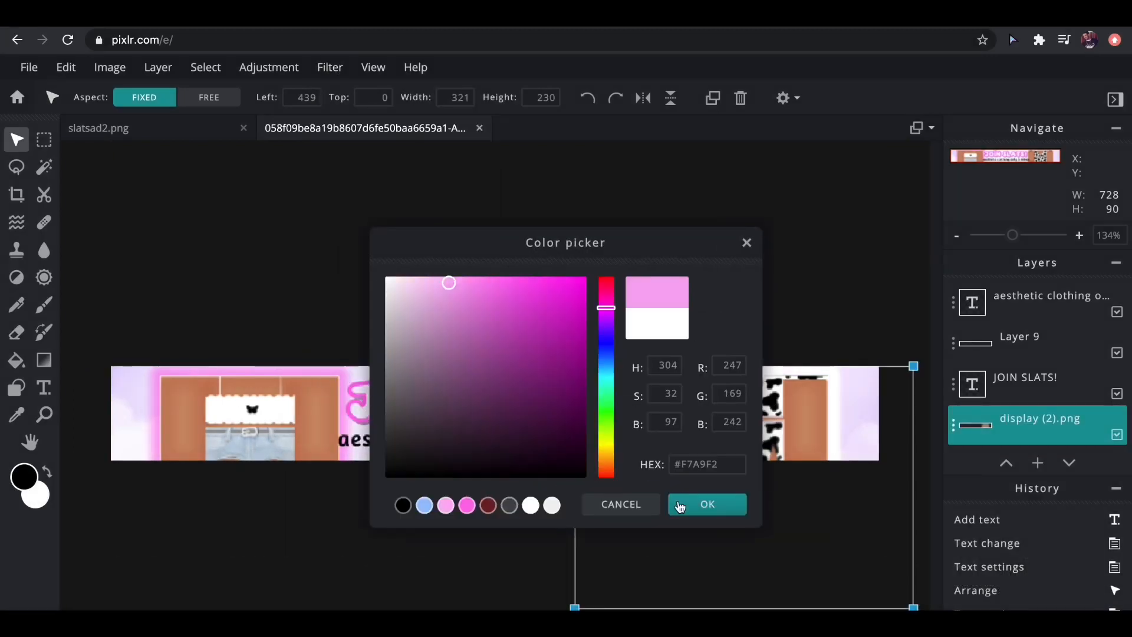
left_click(707, 505)
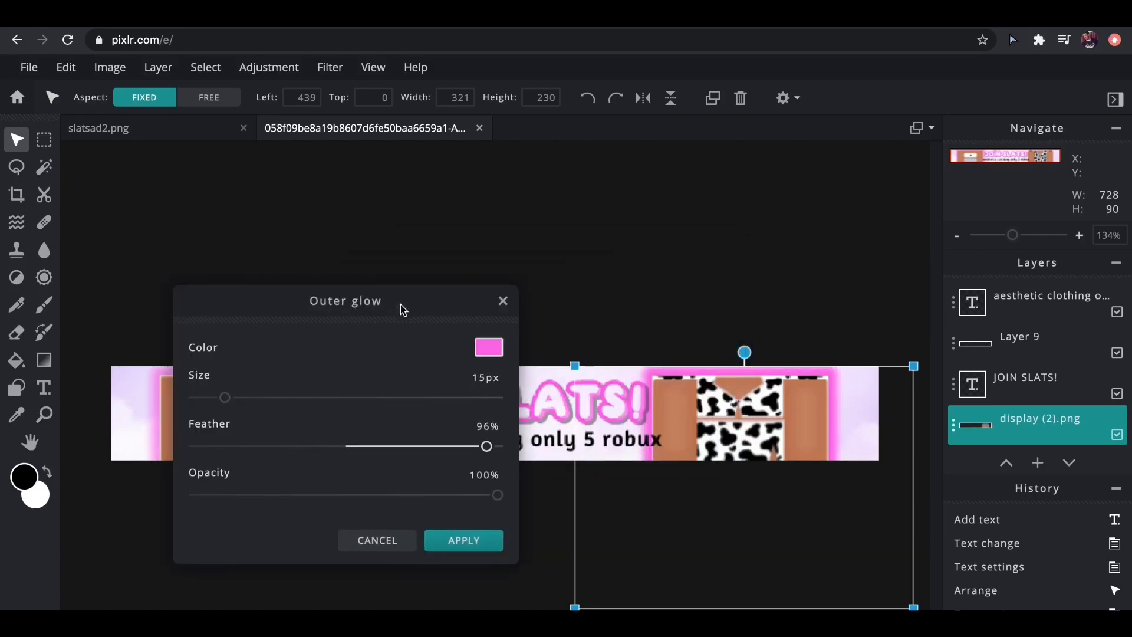
Soften the right display's glow to match the left one by lowering its opacity and slightly reducing its size, with feather at 96%
left_click_drag(497, 495, 420, 495)
left_click_drag(332, 298, 483, 405)
left_click_drag(562, 603, 432, 607)
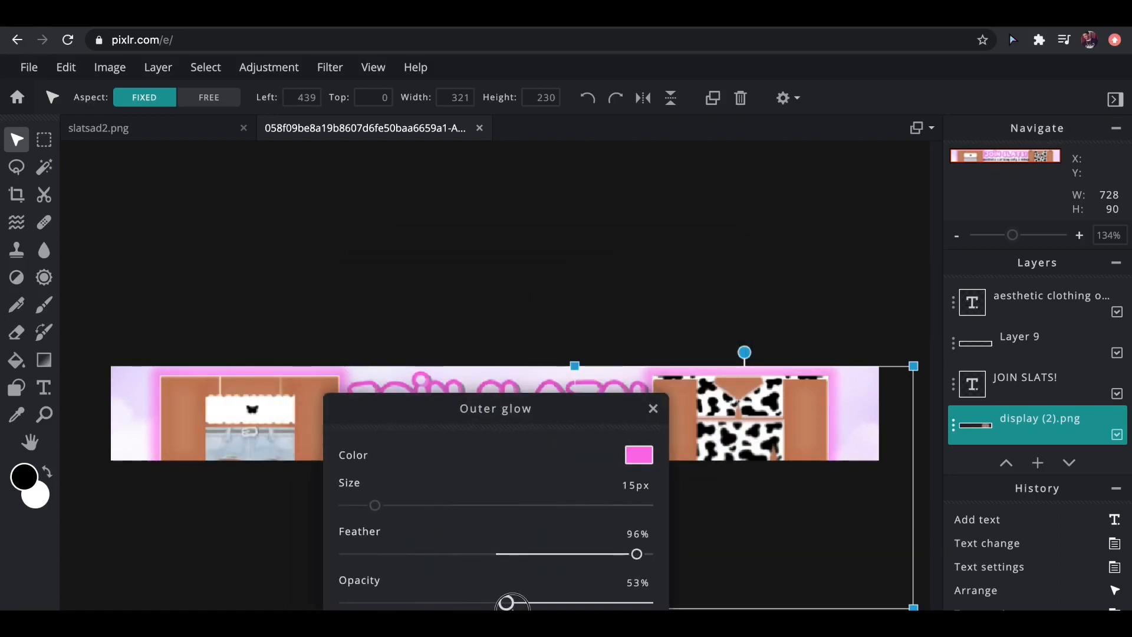
mouse_move(375, 506)
left_mouse_down()
mouse_move(384, 503)
mouse_move(368, 506)
left_mouse_up()
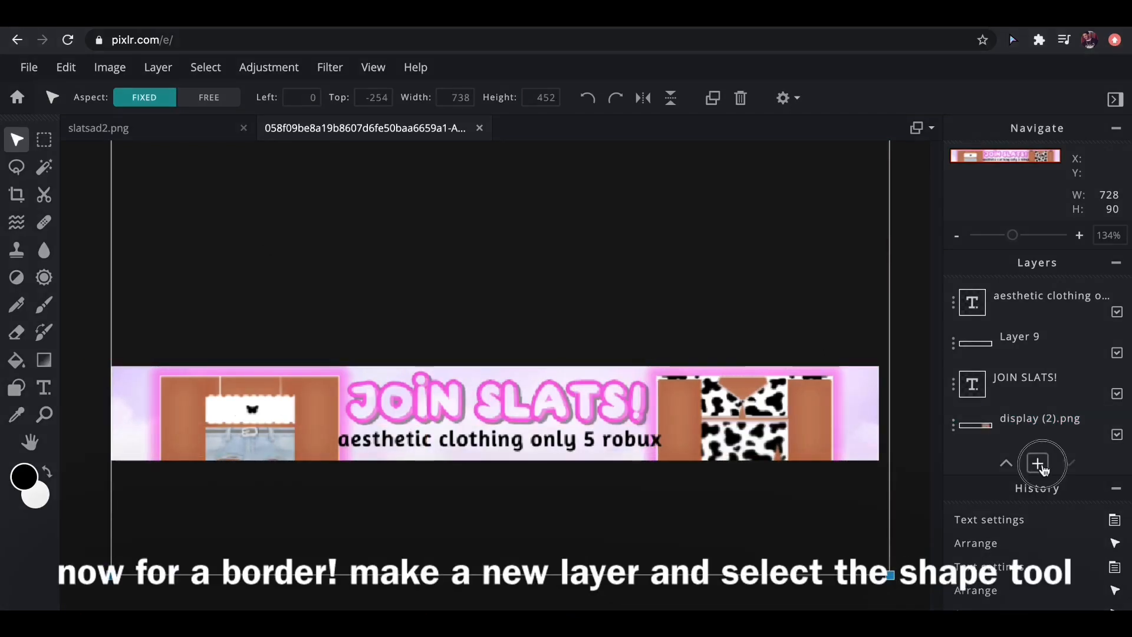
Add an empty layer and draw an unfilled white rectangular border about 714 x 82 px with a stroke of 5 around the banner
left_click(1043, 468)
left_click(371, 543)
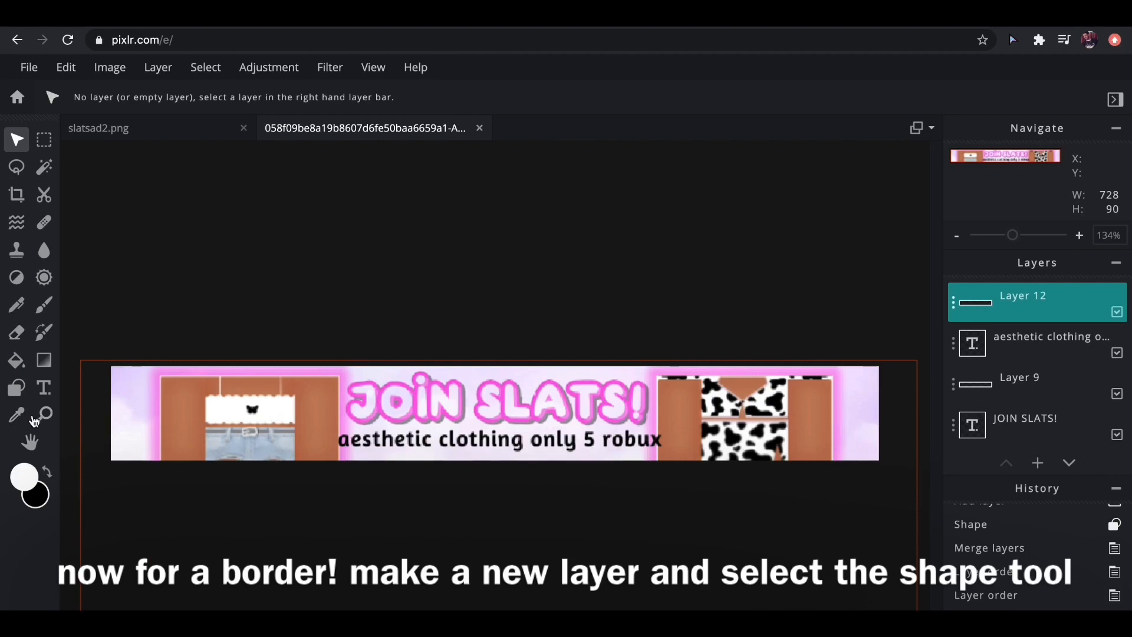
left_click(17, 389)
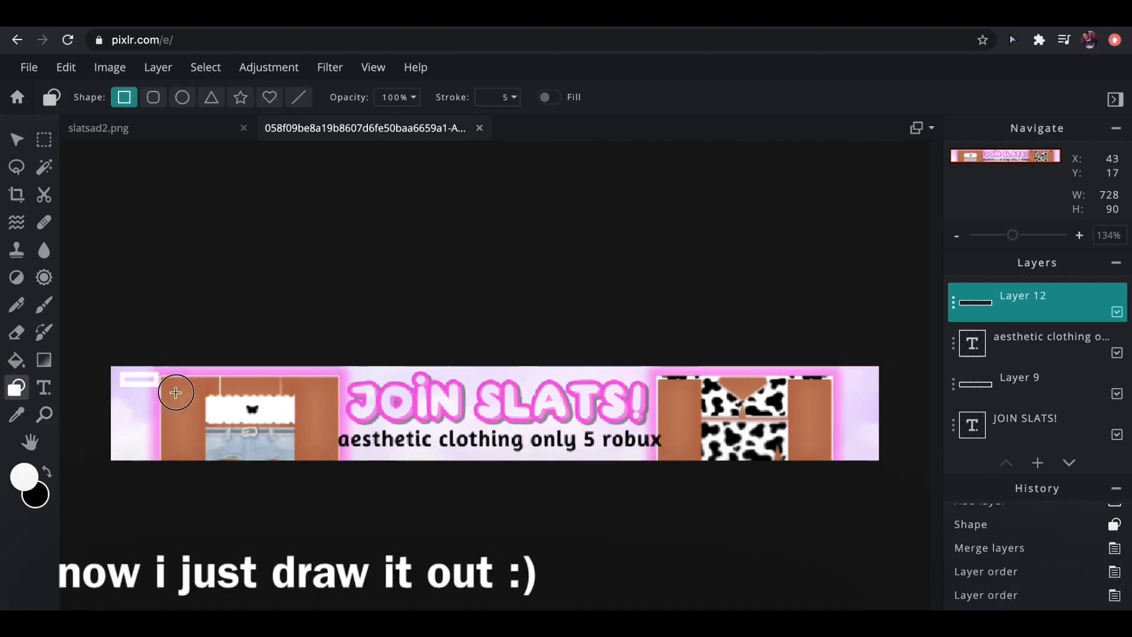
left_click_drag(175, 392, 871, 455)
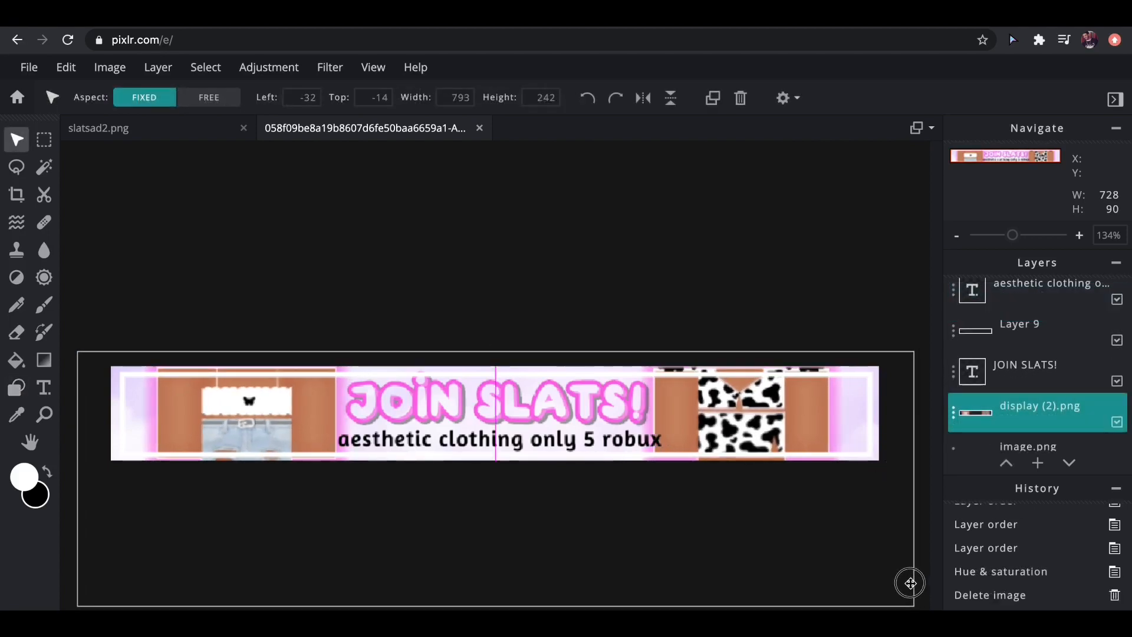
Nudge the displays layer slightly sideways into place and move the white border layer directly beneath it
left_click_drag(911, 583, 913, 582)
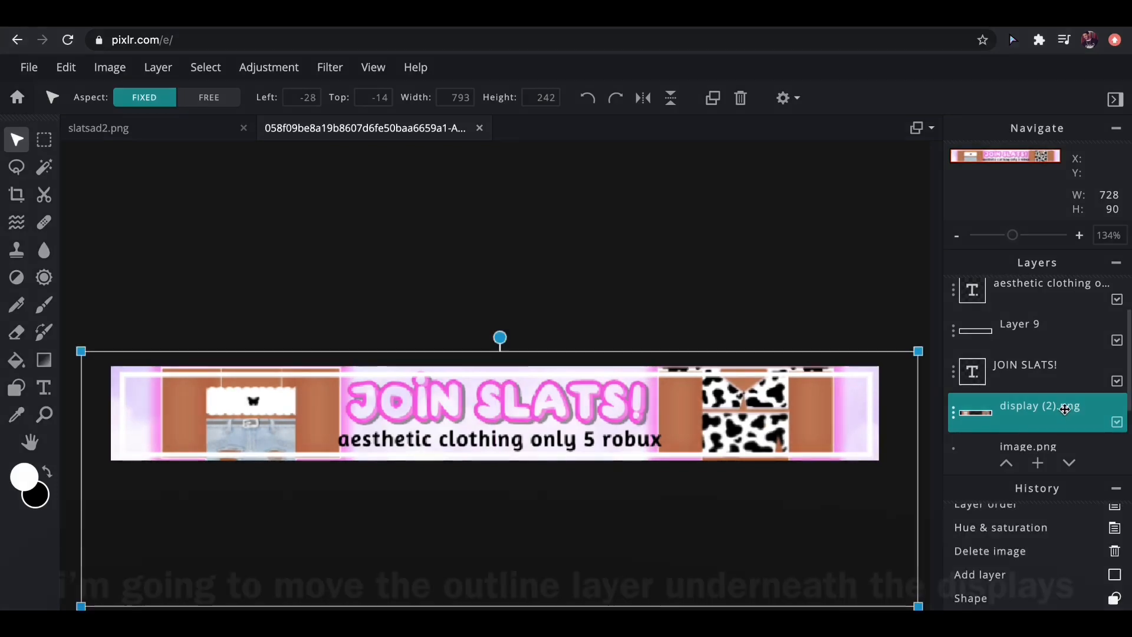
scroll(1038, 354, "down", 3)
scroll(1042, 335, "up", 4)
left_click_drag(1038, 302, 1033, 350)
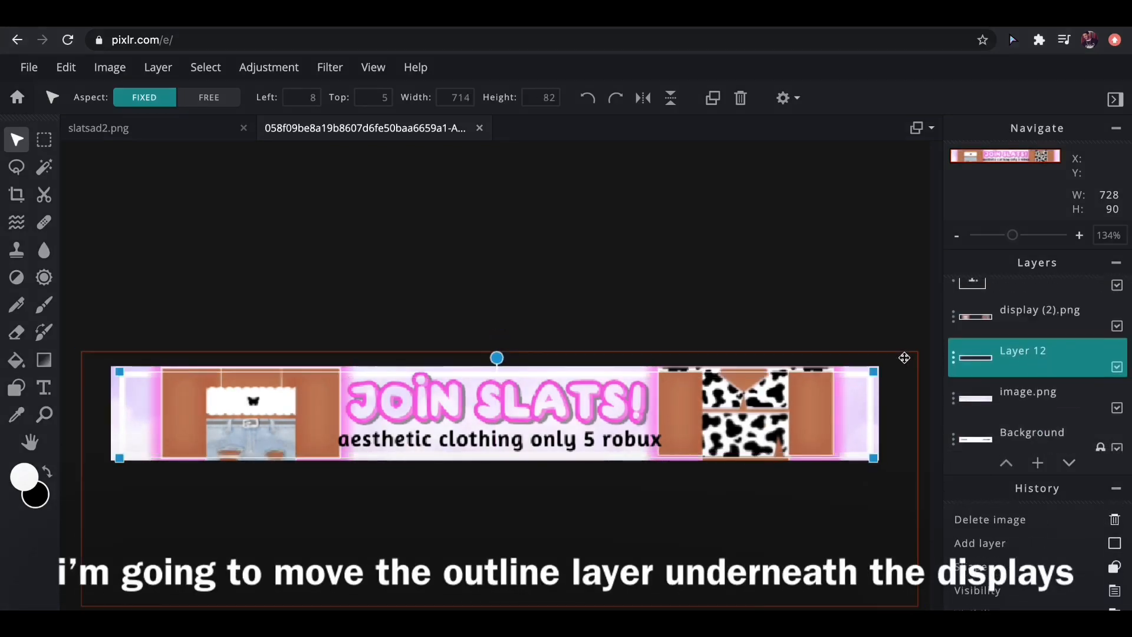
left_click(1047, 362)
left_click(280, 69)
left_click(289, 160)
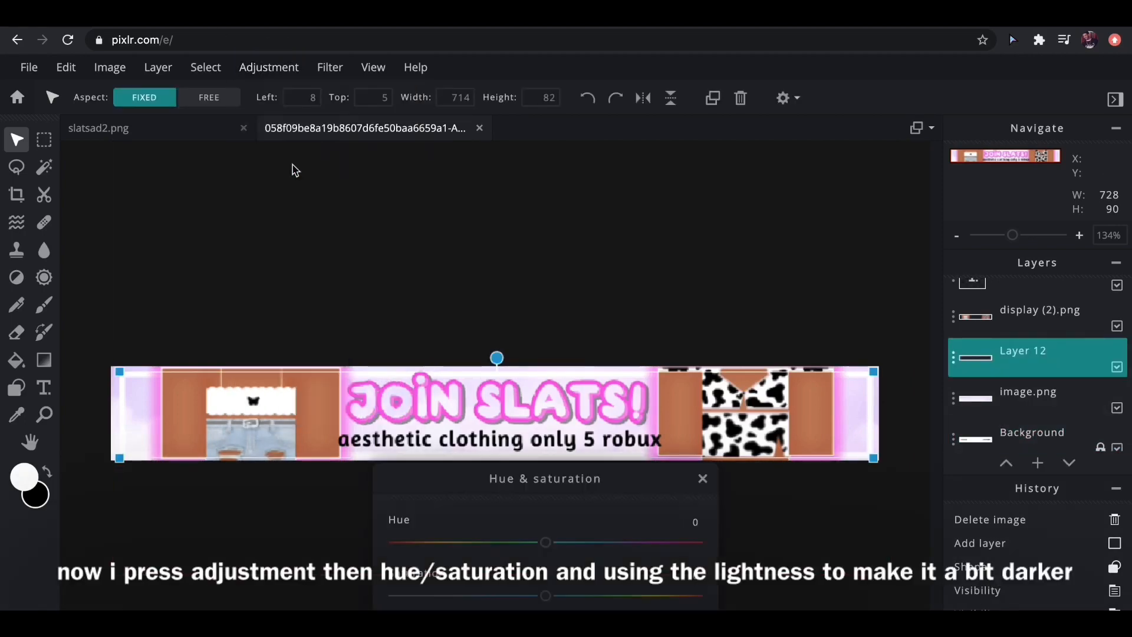
left_click(703, 479)
left_click(902, 598)
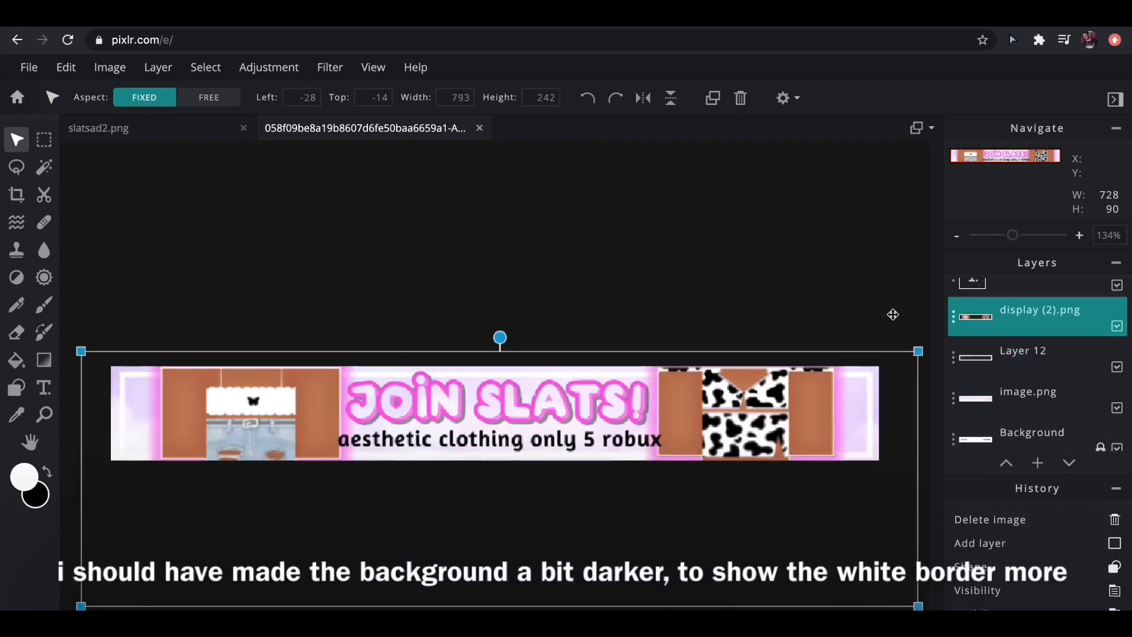
left_click(894, 314)
Change the color of the tagline "aesthetic clothing only 5 robux" to a vivid blue
left_click(484, 437)
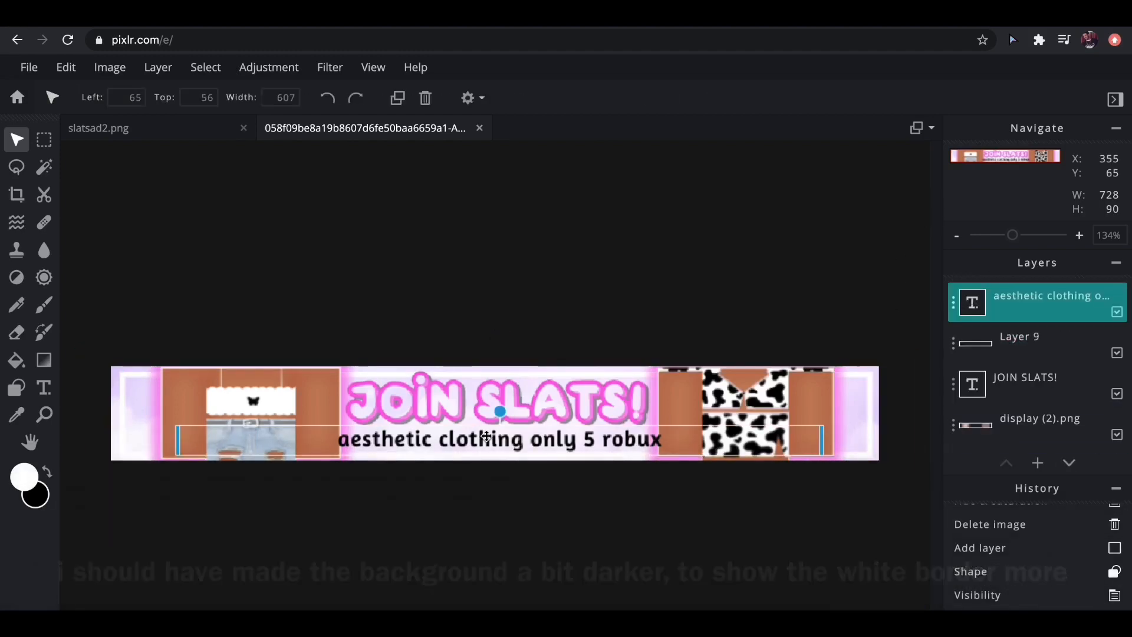
left_click(43, 388)
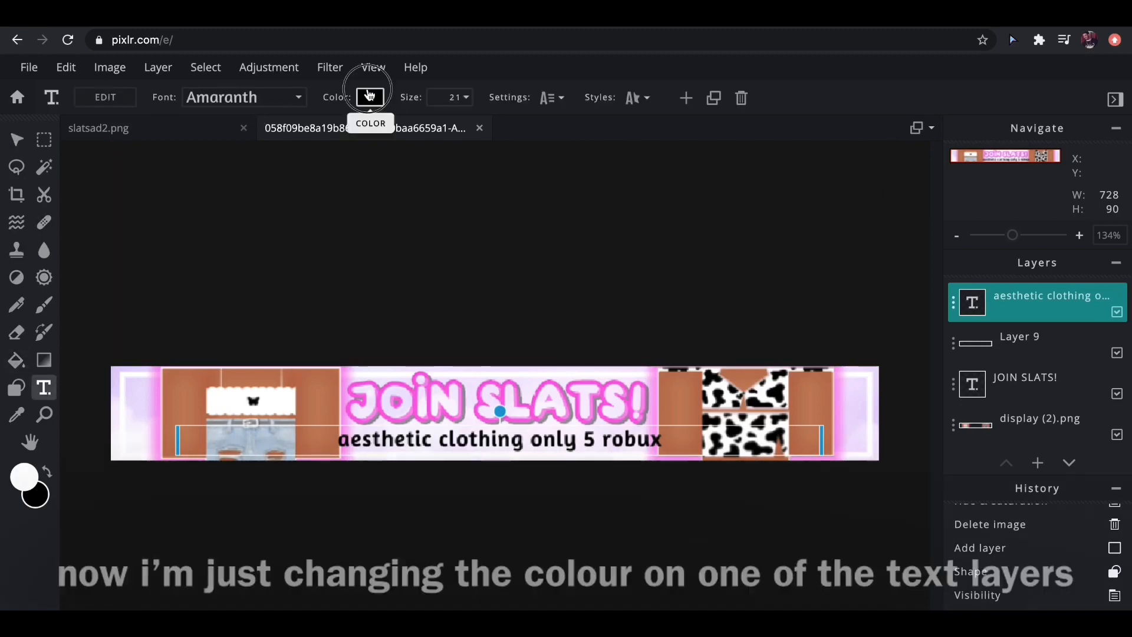
left_click(370, 97)
left_click_drag(594, 517, 591, 509)
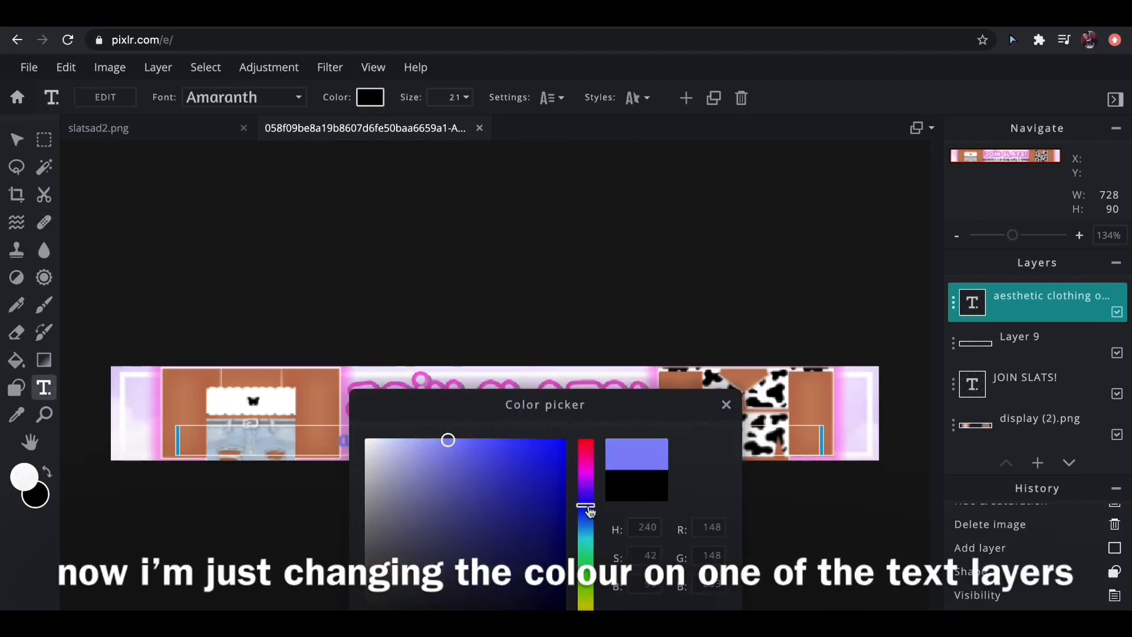
left_click_drag(512, 465, 529, 440)
key("Return")
key("Escape")
left_click(501, 439)
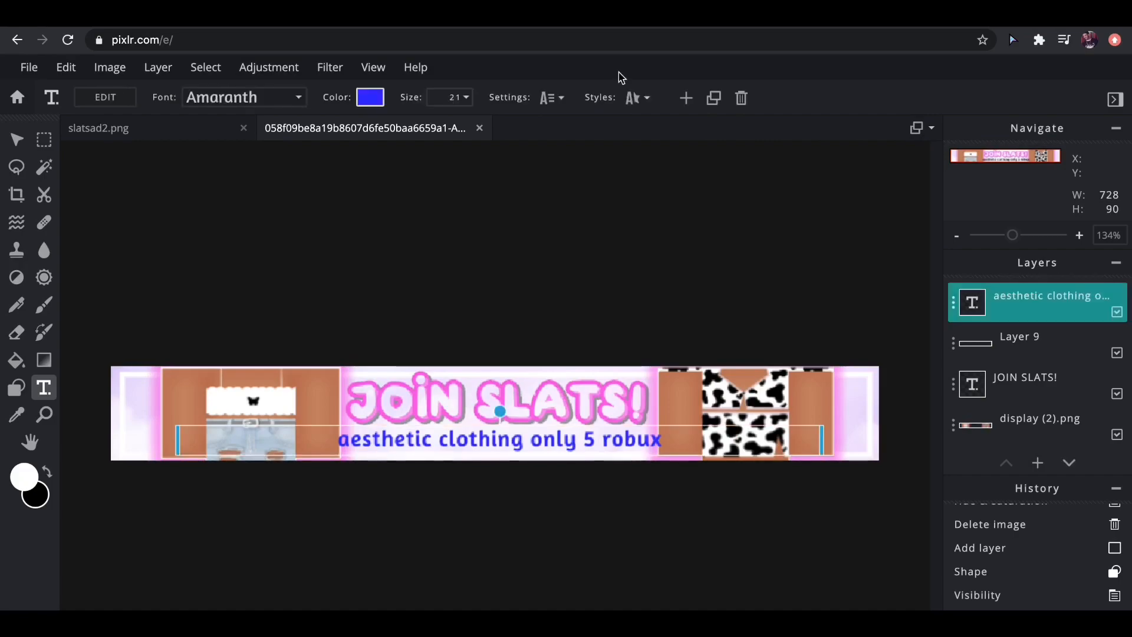
Add a text style effect in a light blue to the tagline, and deselect the text
left_click(638, 97)
left_click(635, 211)
left_click(633, 239)
left_click(585, 520)
left_click(448, 440)
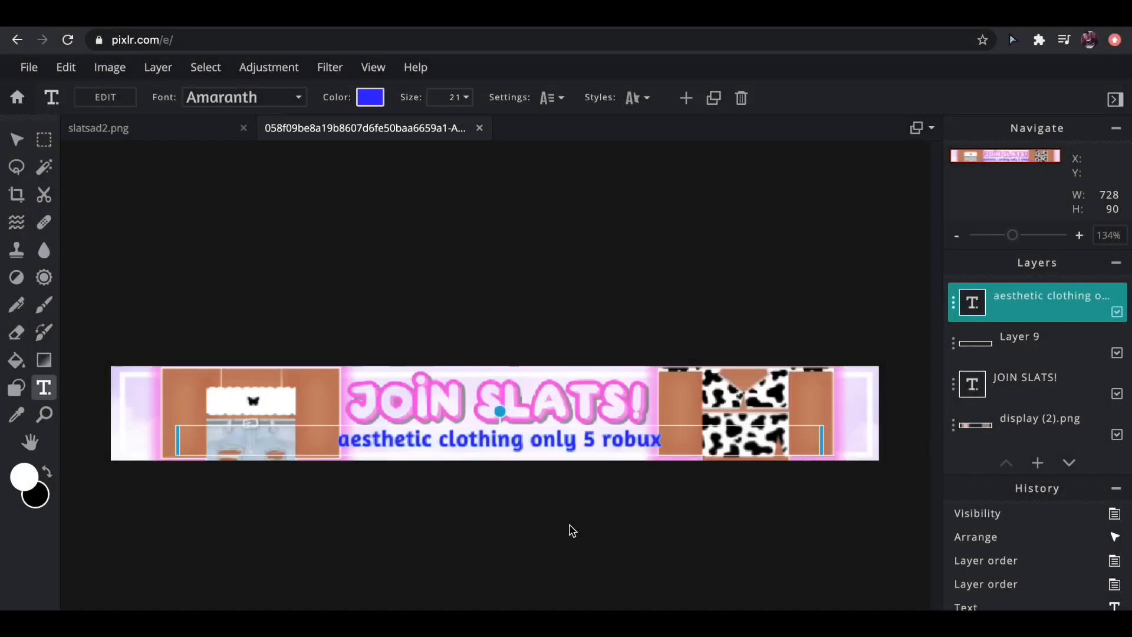
left_click(571, 529)
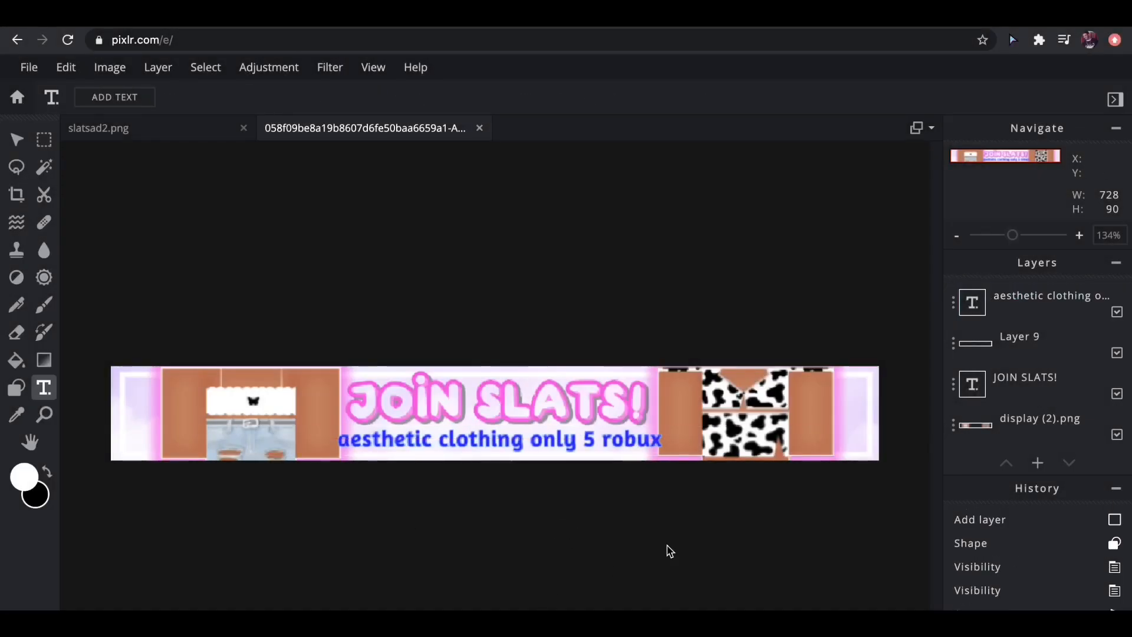
Add an empty layer for sparkles and choose the seven-pointed star brush for the Draw tool
left_click(1037, 463)
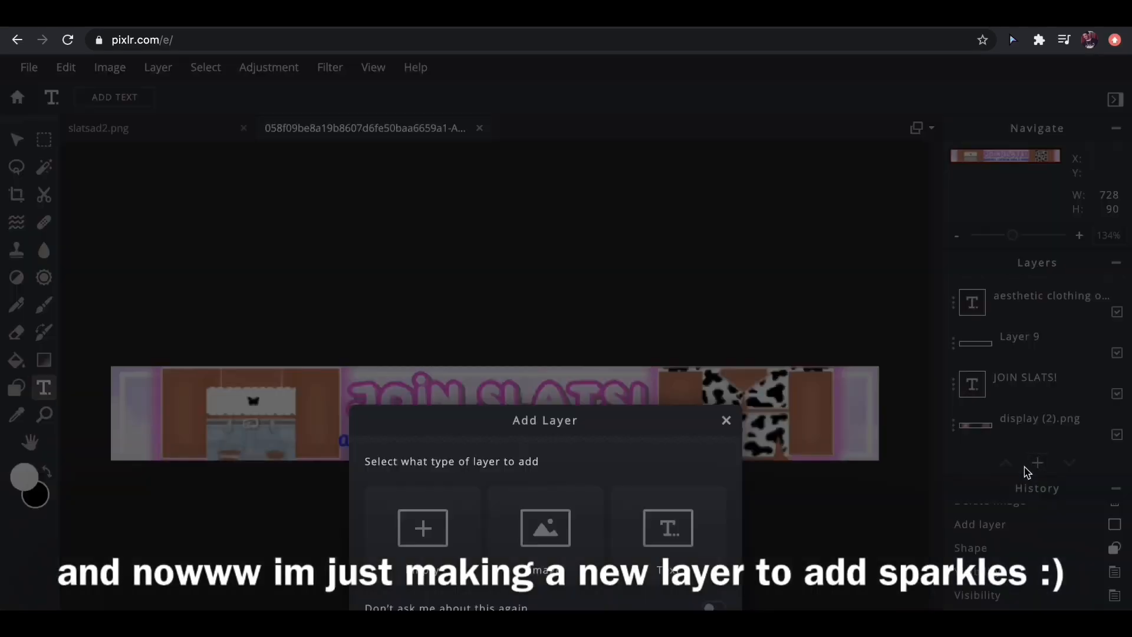
left_click(459, 526)
left_click(37, 309)
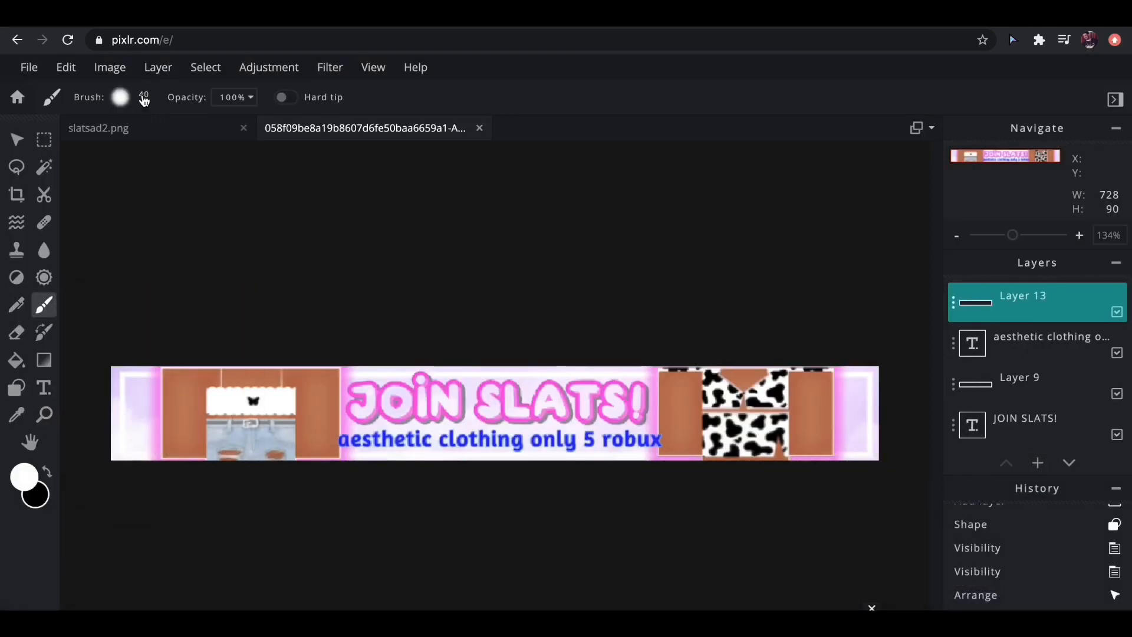
left_click(120, 97)
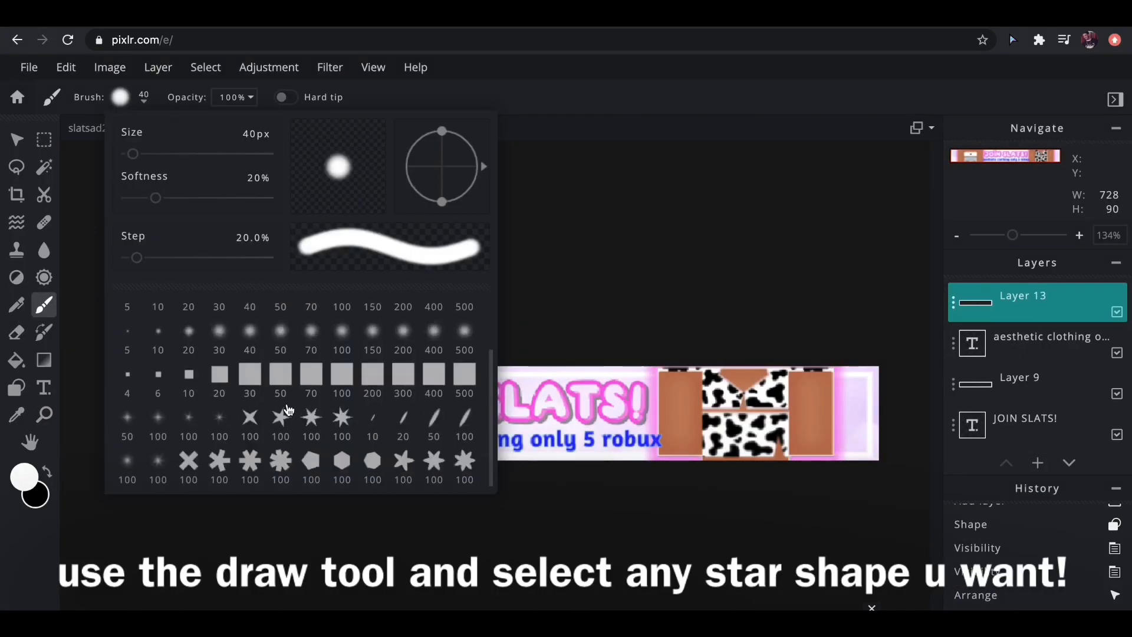
left_click(343, 422)
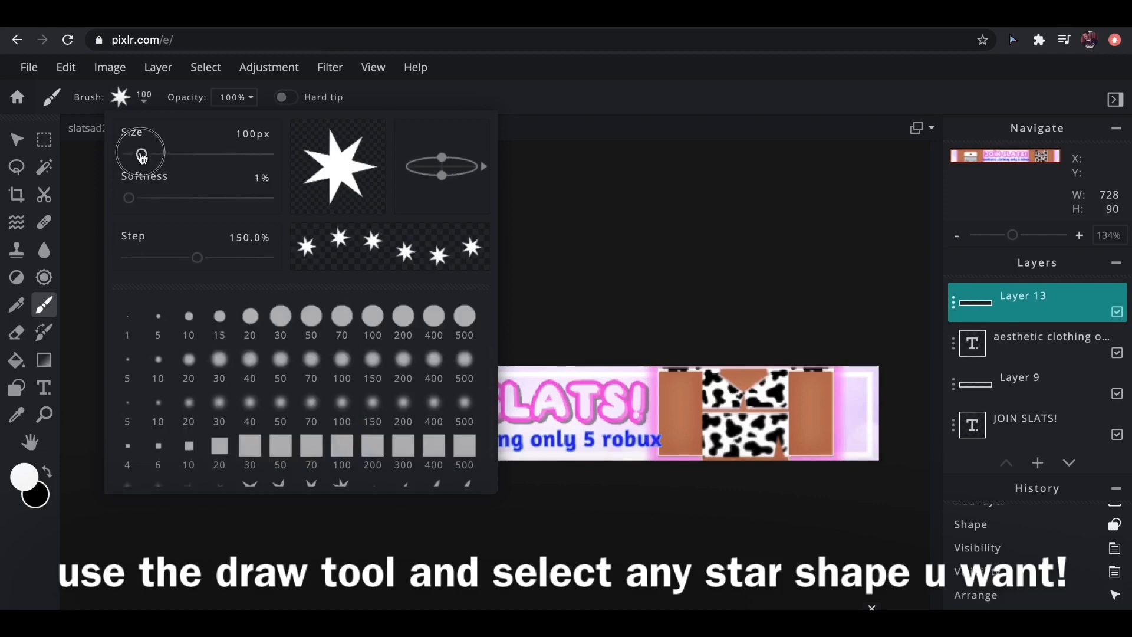
Set the star brush to 36 px with 25% softness and stamp white sparkles around the edges of the clothing displays
left_click_drag(141, 154, 134, 156)
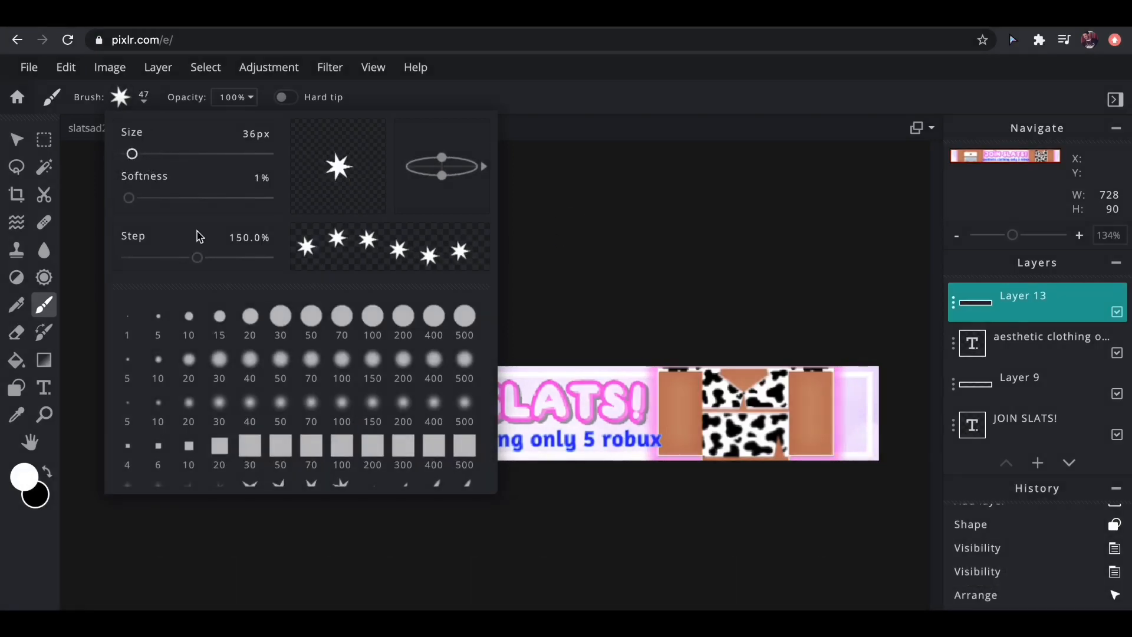
left_click_drag(166, 200, 165, 200)
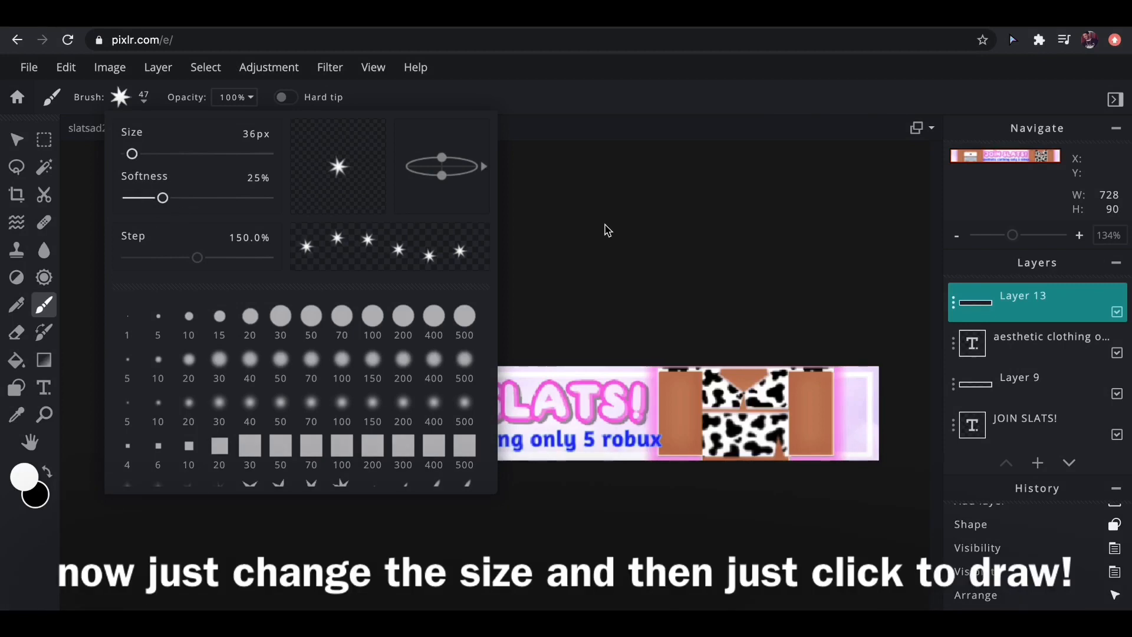
left_click(606, 229)
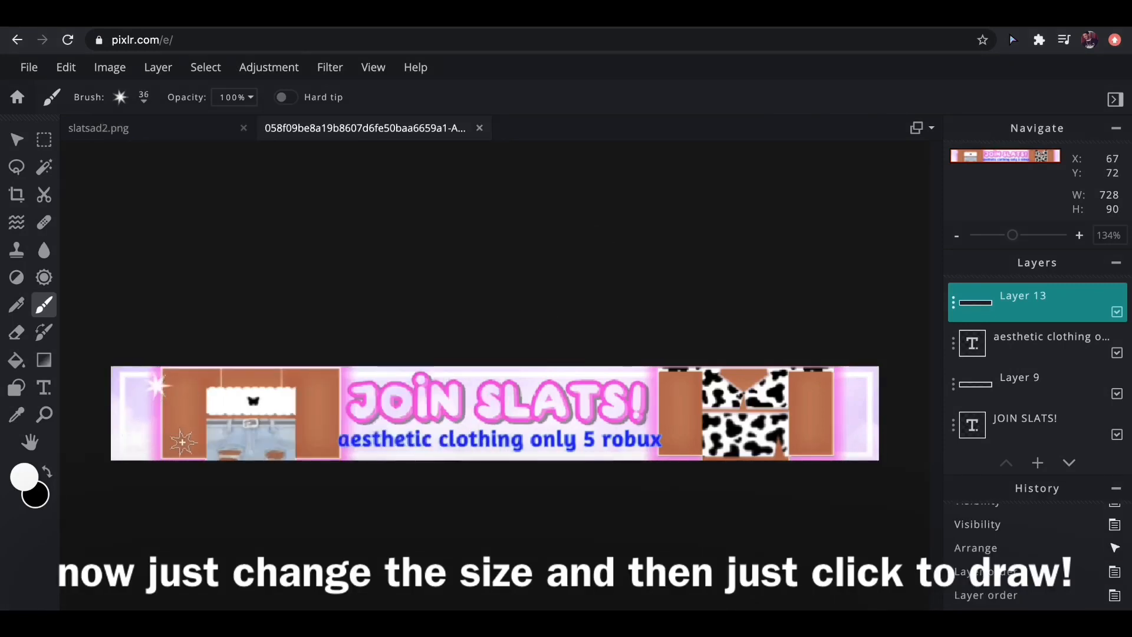
left_click(182, 443)
left_click(342, 451)
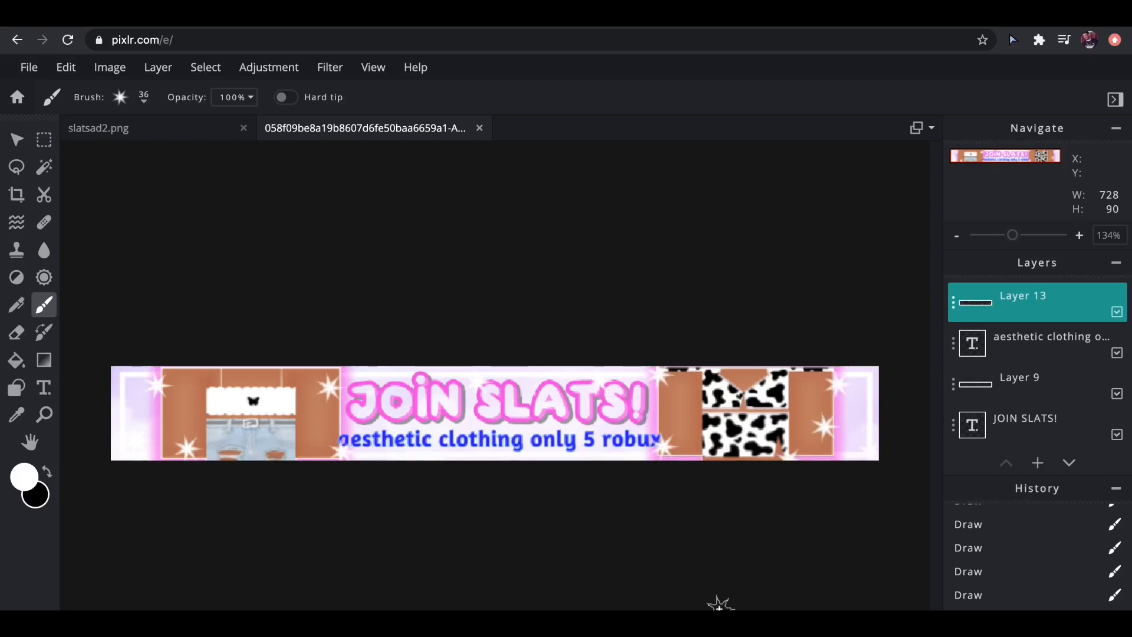
Lower the transparency of the sparkle layer to about 55, and deselect the layer with the Arrange tool
left_click(954, 303)
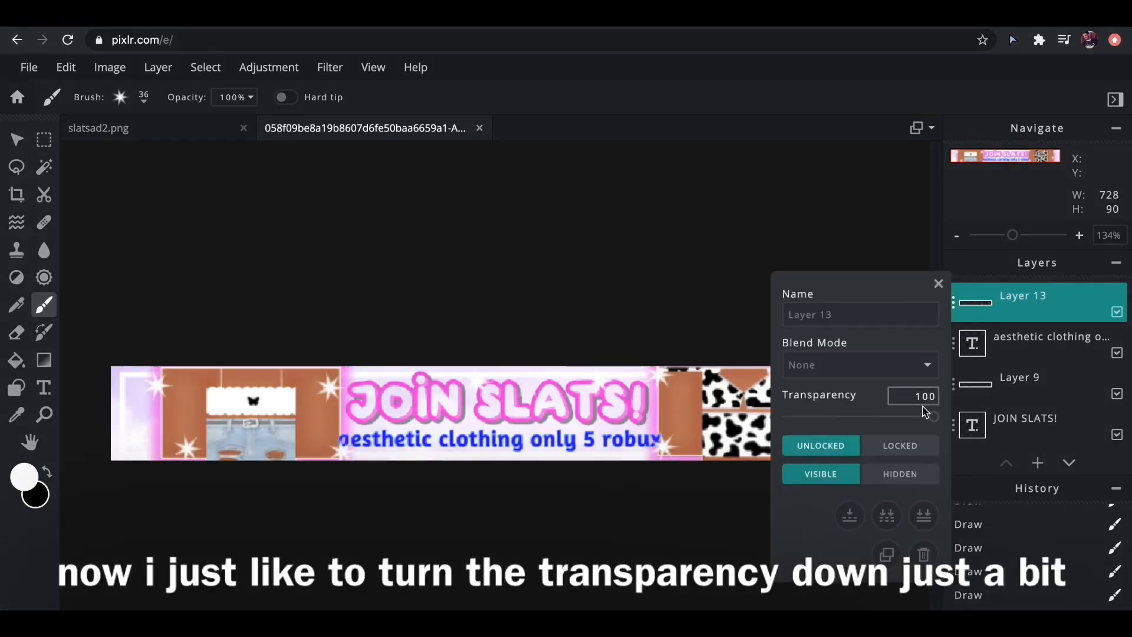
left_click_drag(933, 420, 874, 418)
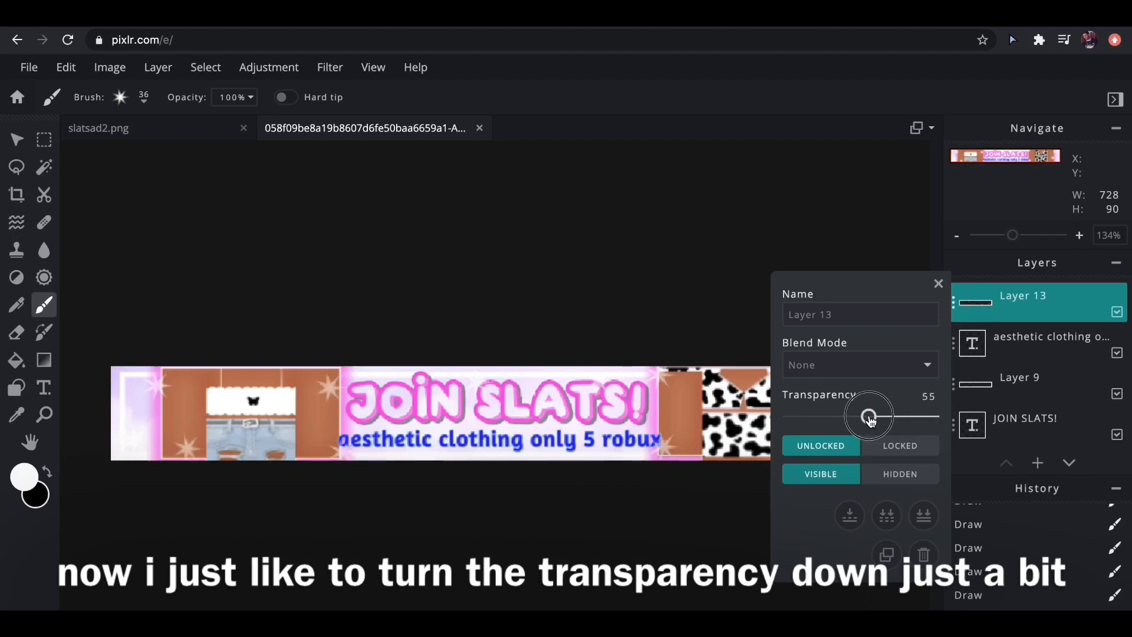
left_click(939, 284)
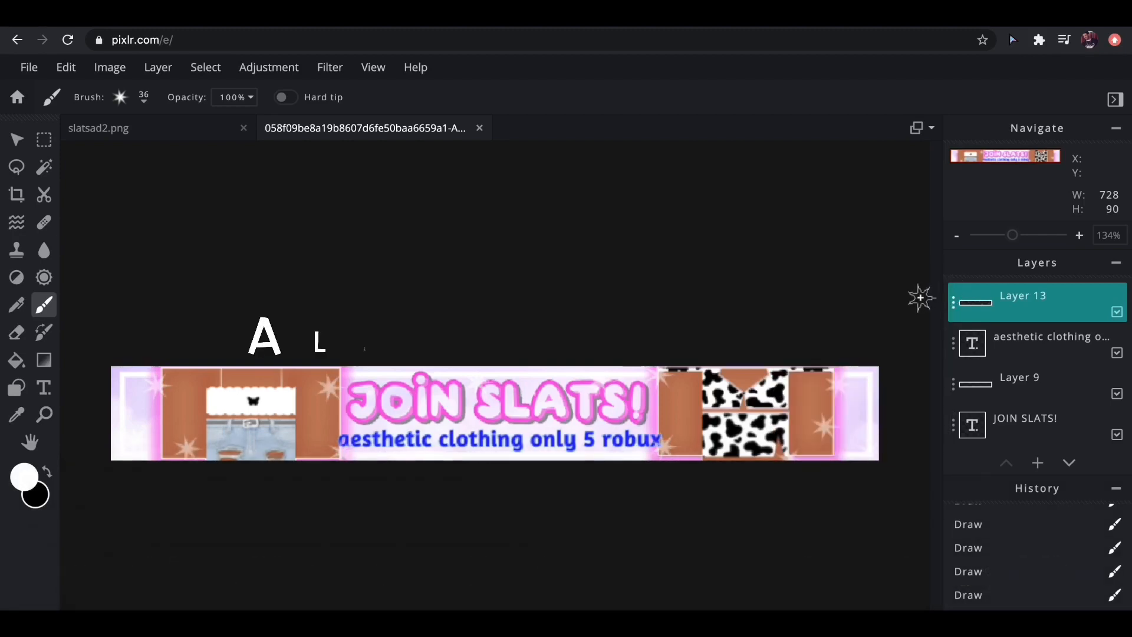
left_click(12, 143)
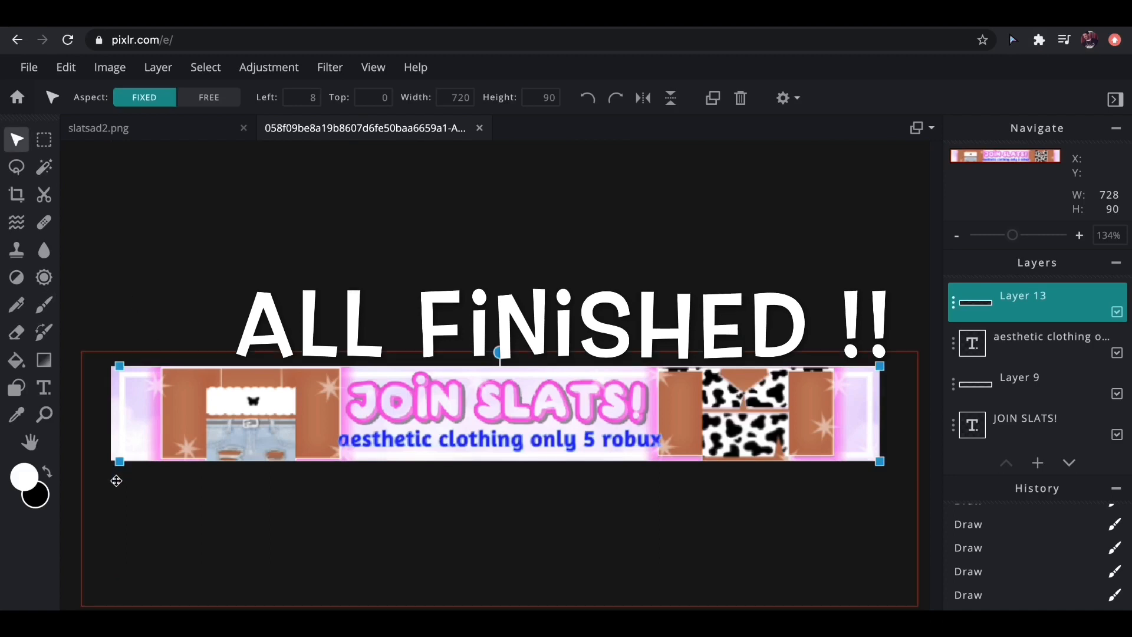
left_click(74, 478)
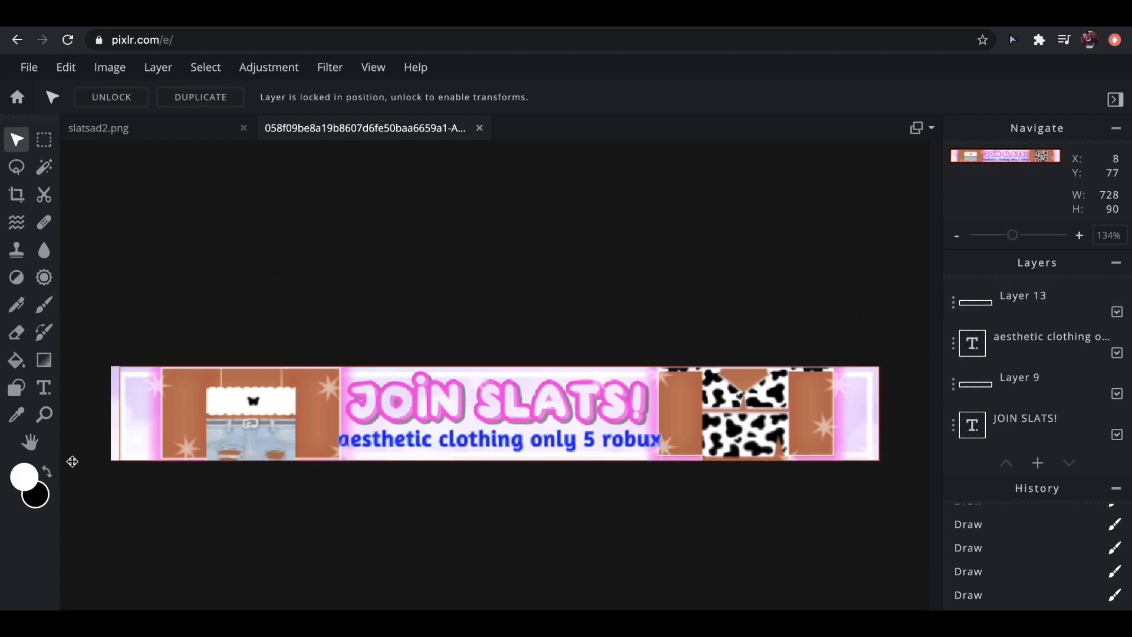
Save the banner as a PNG file named "ad template" at 728 x 90 and download it
left_click(26, 68)
left_click(57, 207)
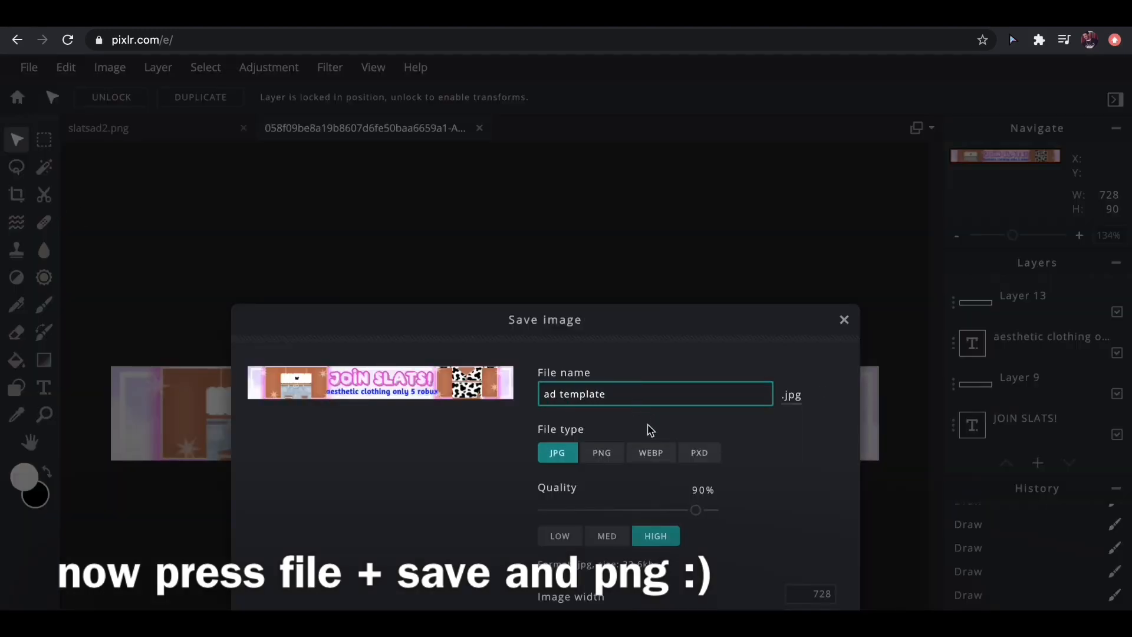
left_click(588, 459)
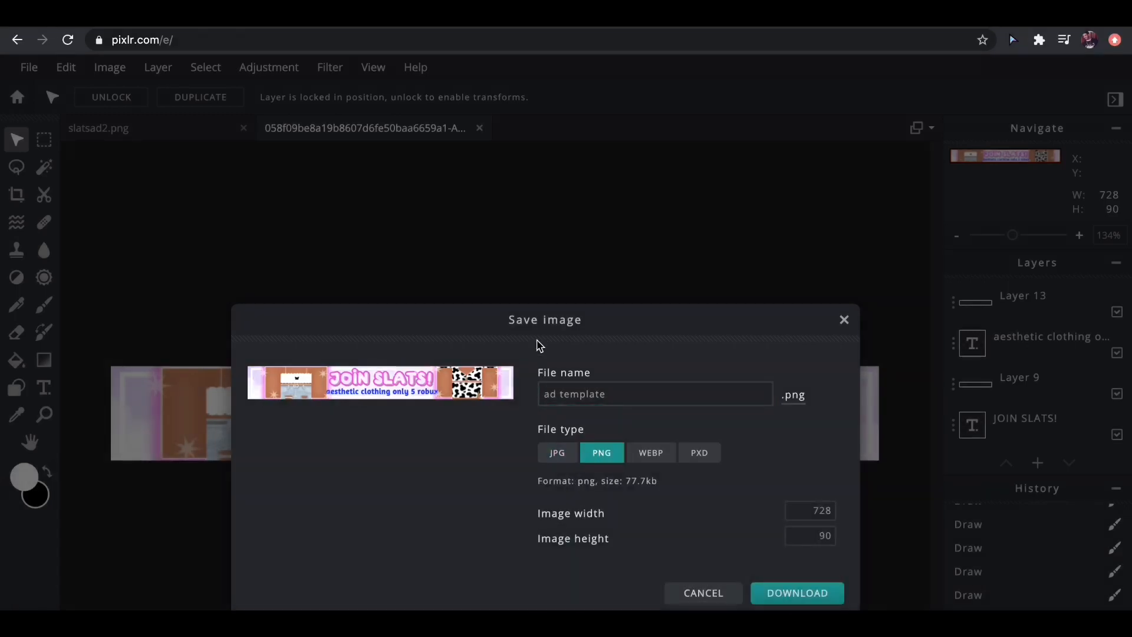
left_click(793, 593)
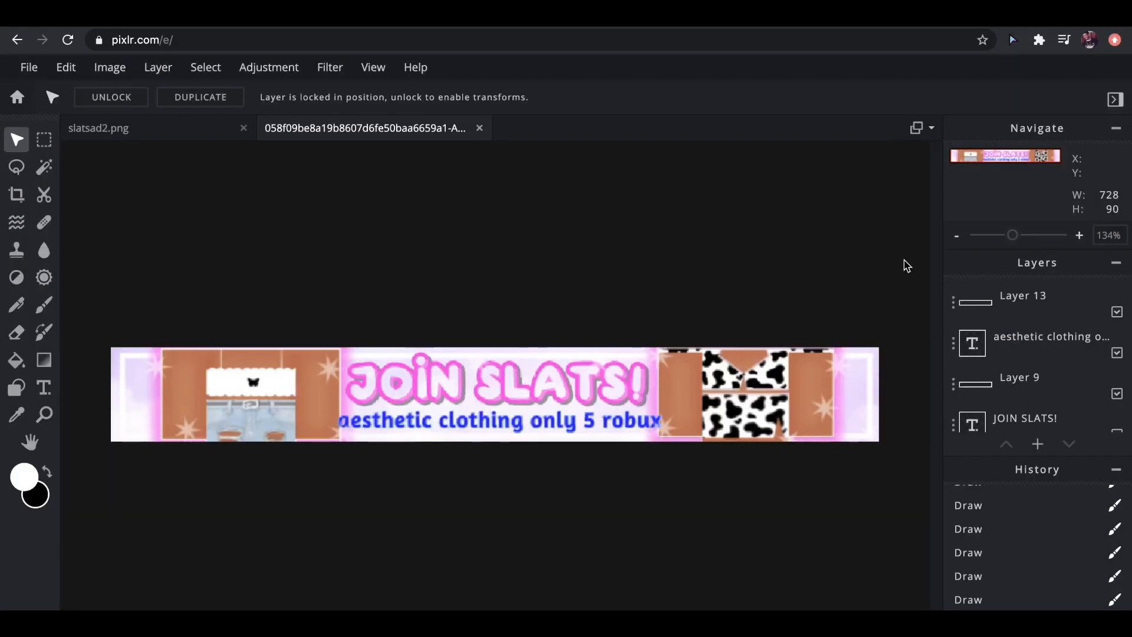